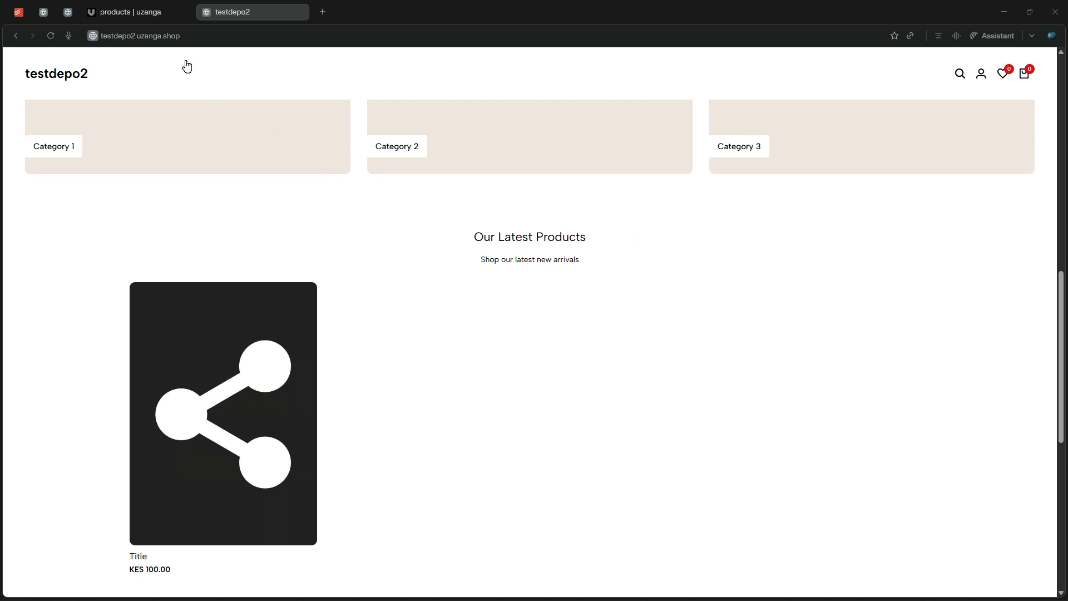
# Open the admin dashboard home, then return to the testdepo2 storefront and examine the lower page sections and footer
pyautogui.click(106, 14)
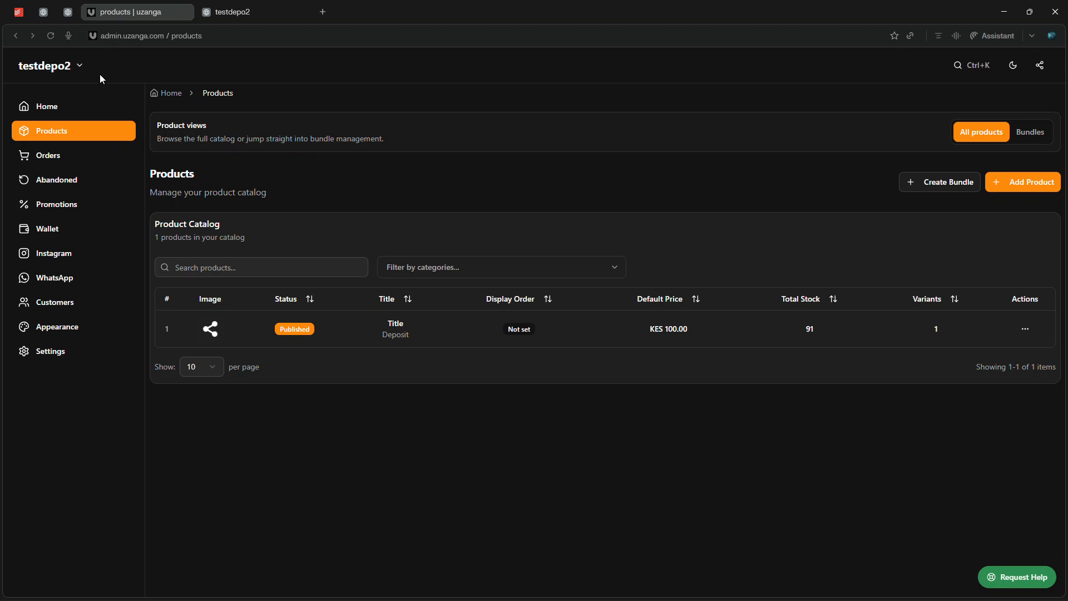
pyautogui.click(84, 106)
pyautogui.click(260, 13)
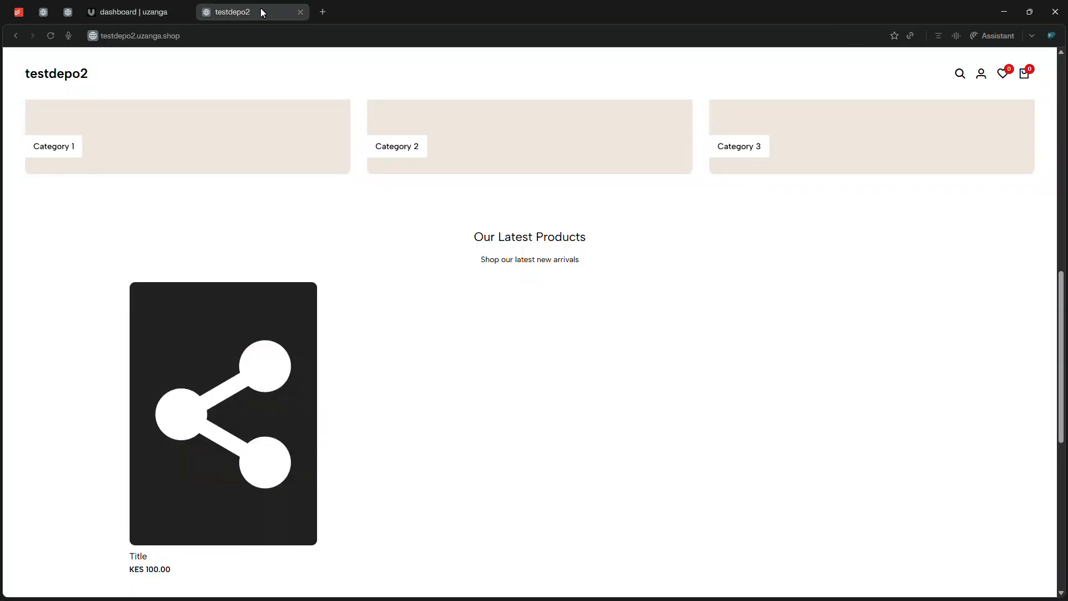
pyautogui.scroll(-8, 530, 322)
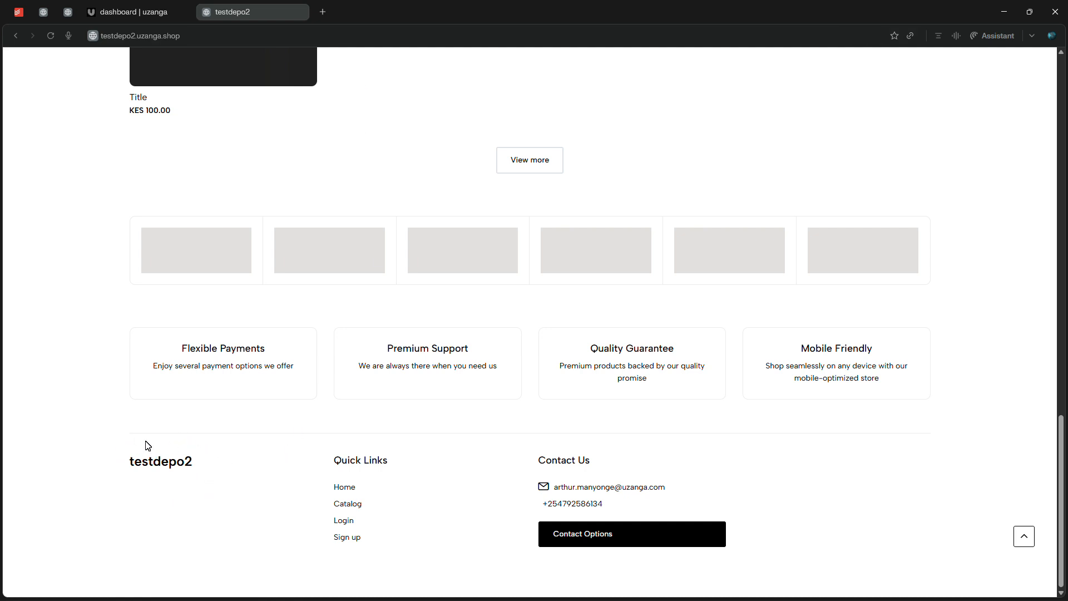
# Switch to the Uzanga admin and open the Business Details page from the appearance settings
pyautogui.click(130, 12)
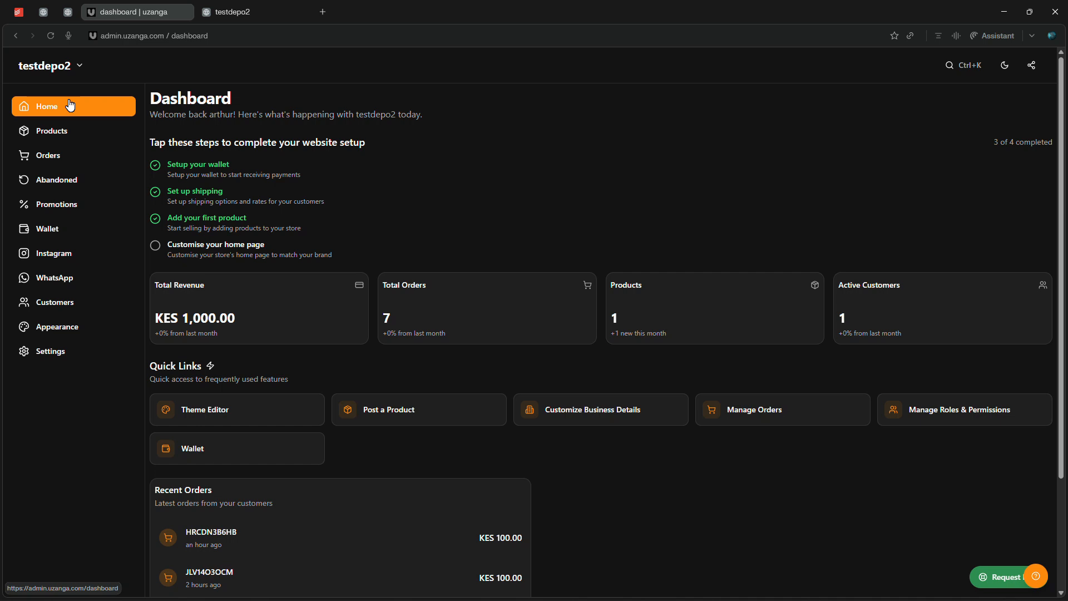
pyautogui.click(79, 333)
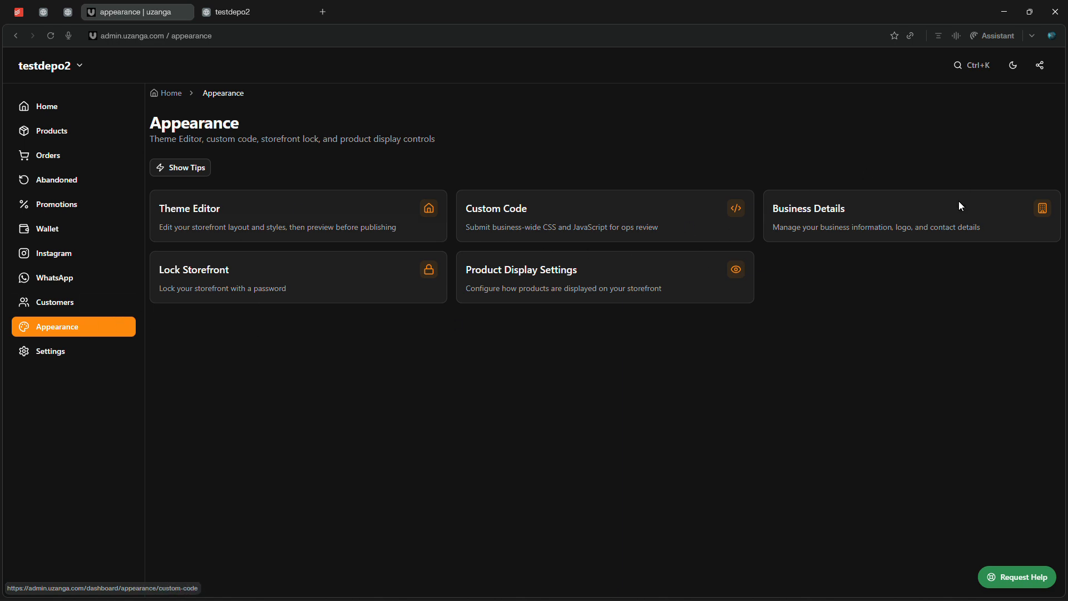
pyautogui.click(807, 210)
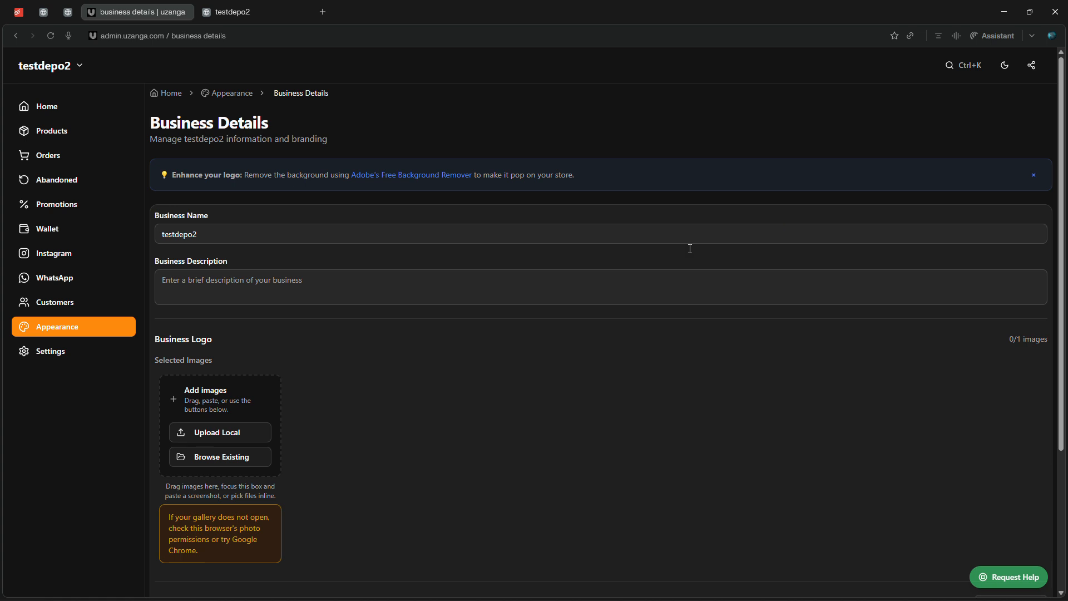
pyautogui.click(401, 231)
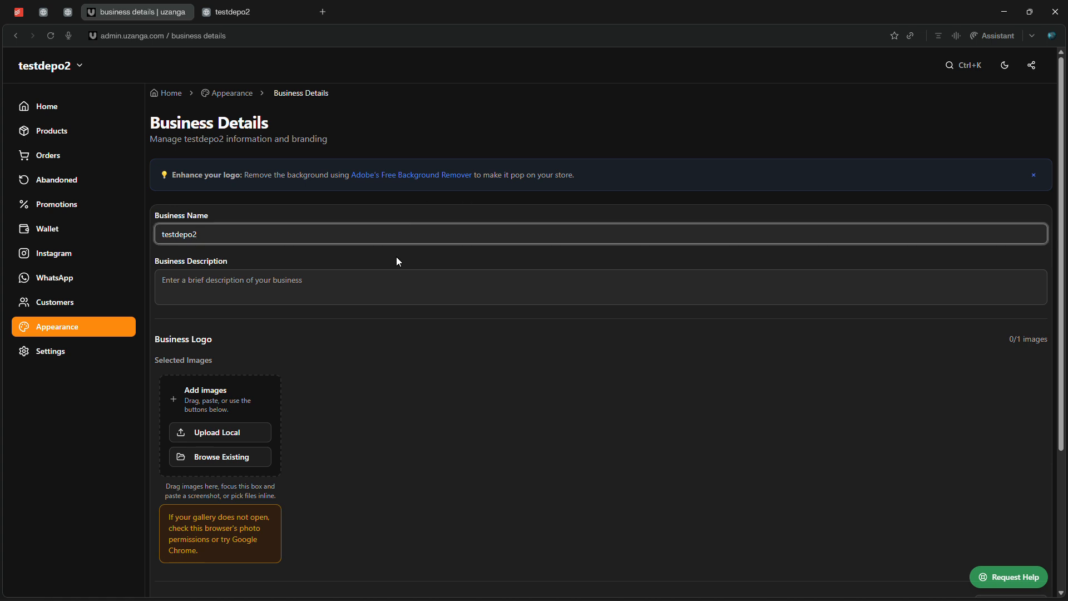
pyautogui.click(365, 277)
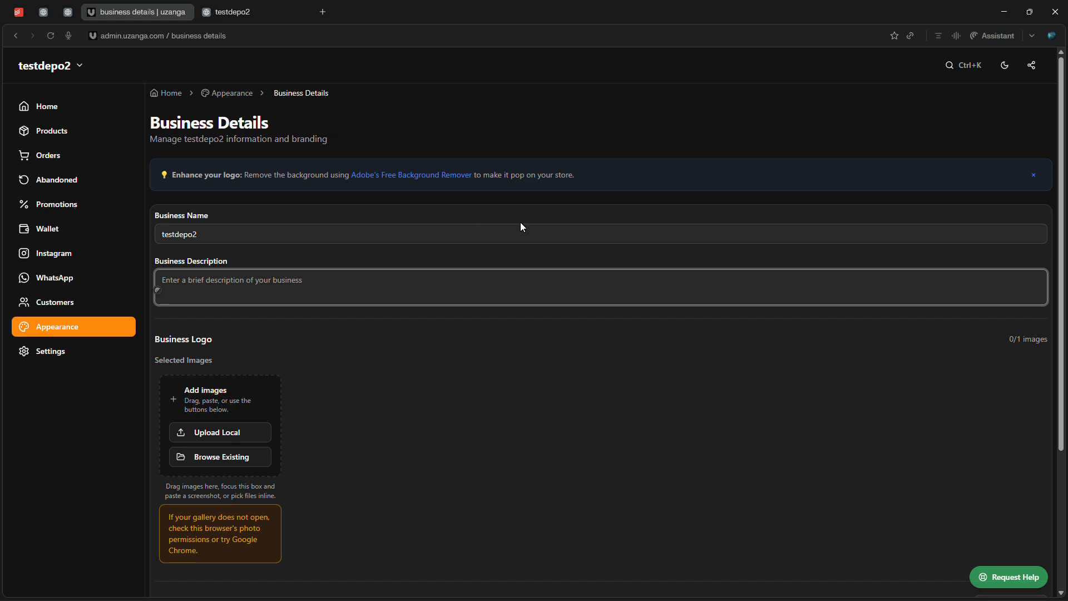
# Add the existing image share icon.jpg as the business logo
pyautogui.click(237, 457)
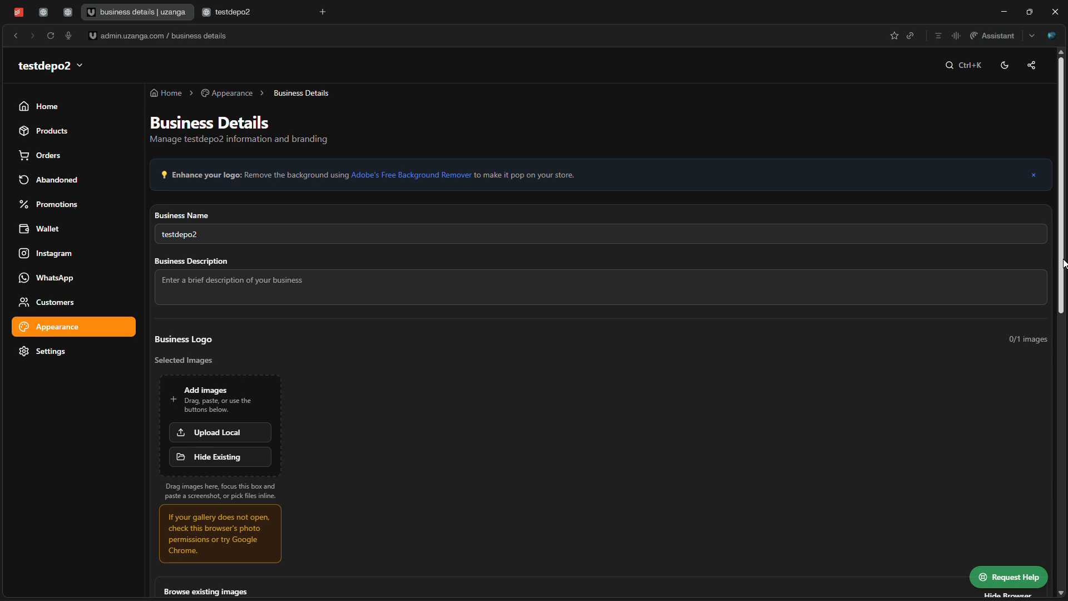
pyautogui.scroll(-10, 202, 252)
pyautogui.click(202, 252)
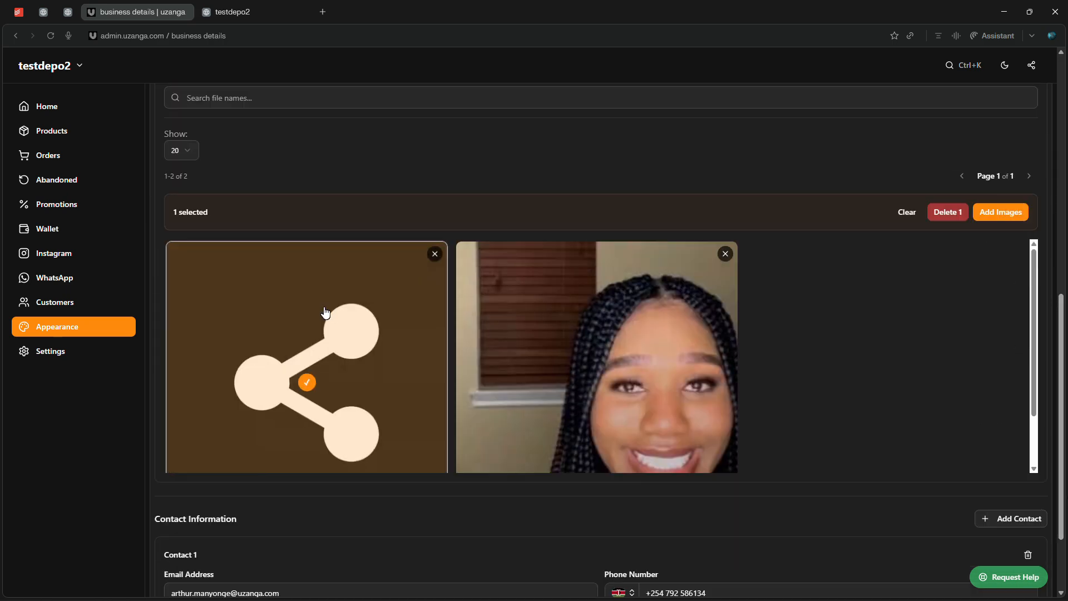
pyautogui.click(997, 220)
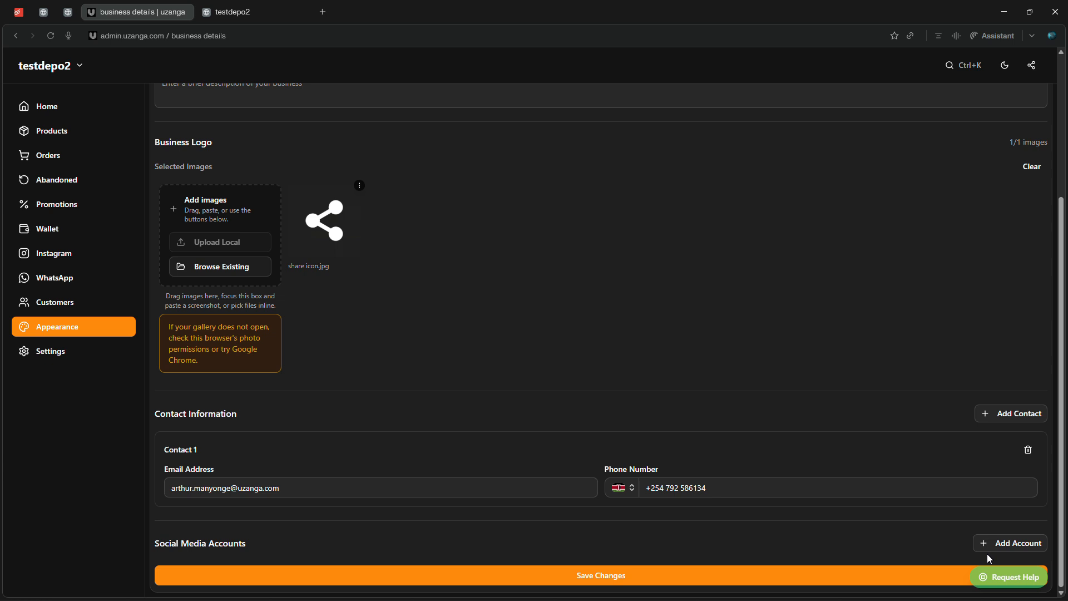
# Add an Instagram social media account with the username uzanga_commerce
pyautogui.click(1011, 543)
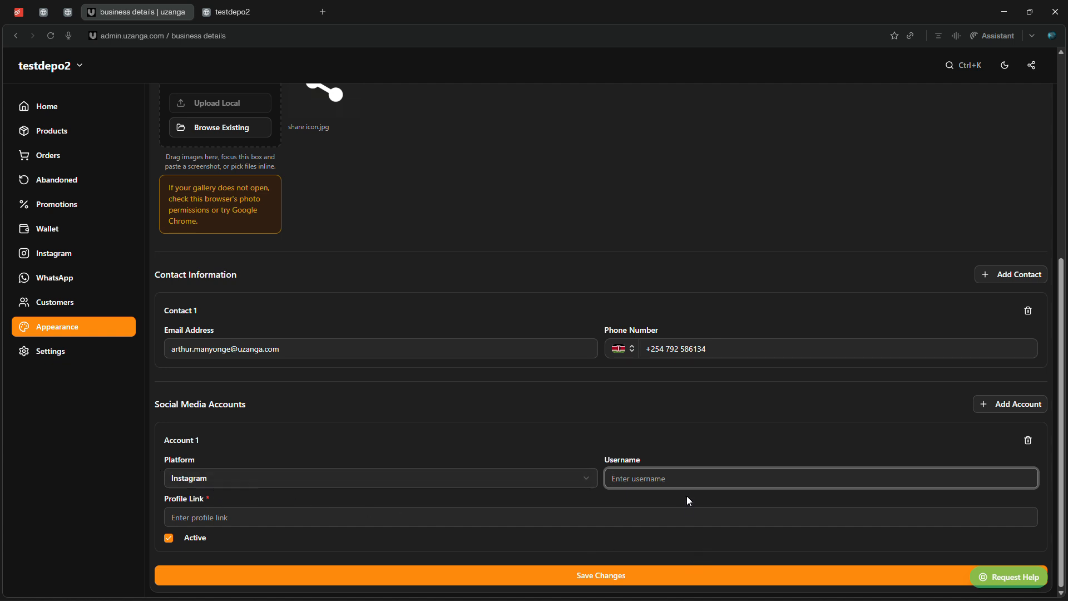
pyautogui.write('uzanga')
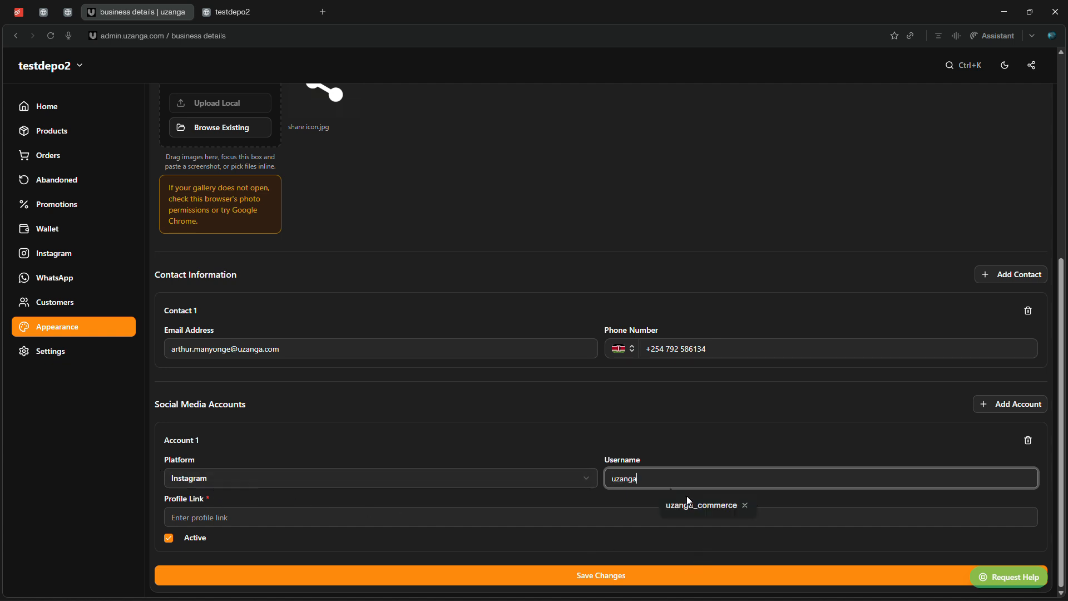
pyautogui.click(687, 498)
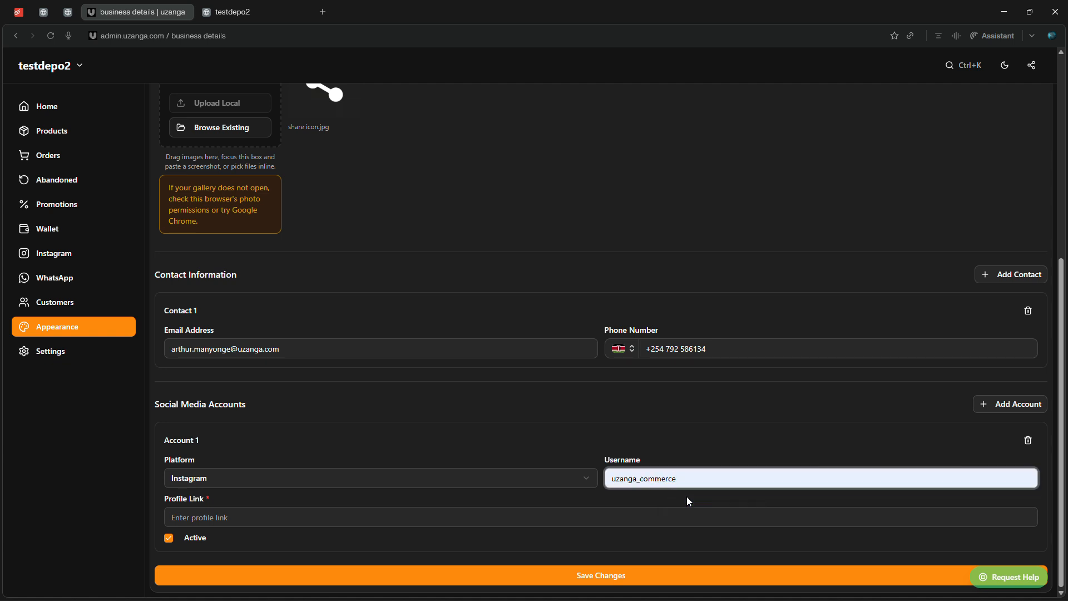
pyautogui.click(679, 518)
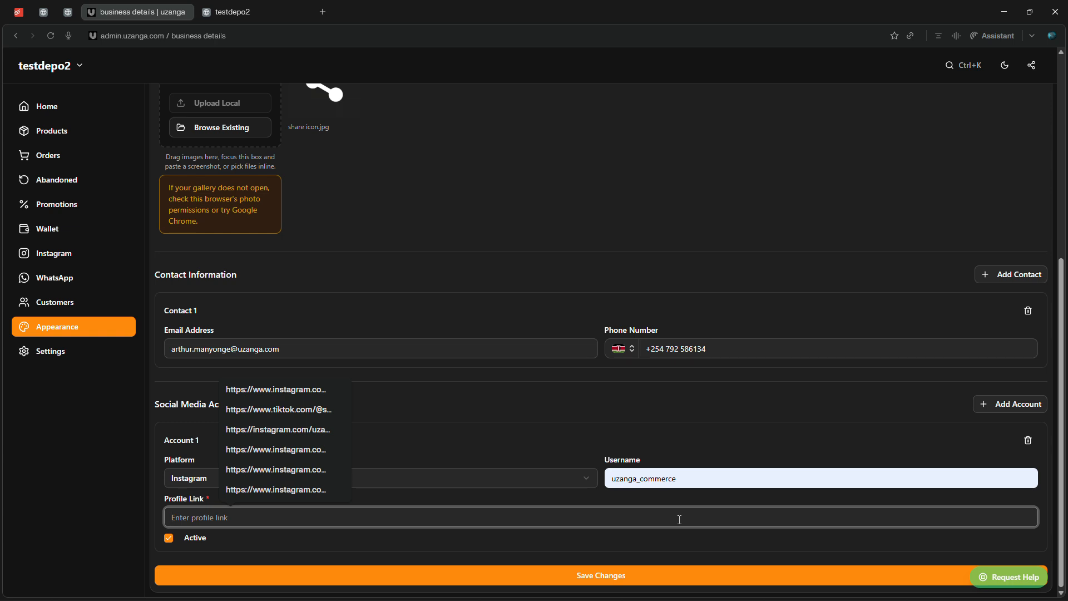
pyautogui.press('Down')
pyautogui.press('Return')
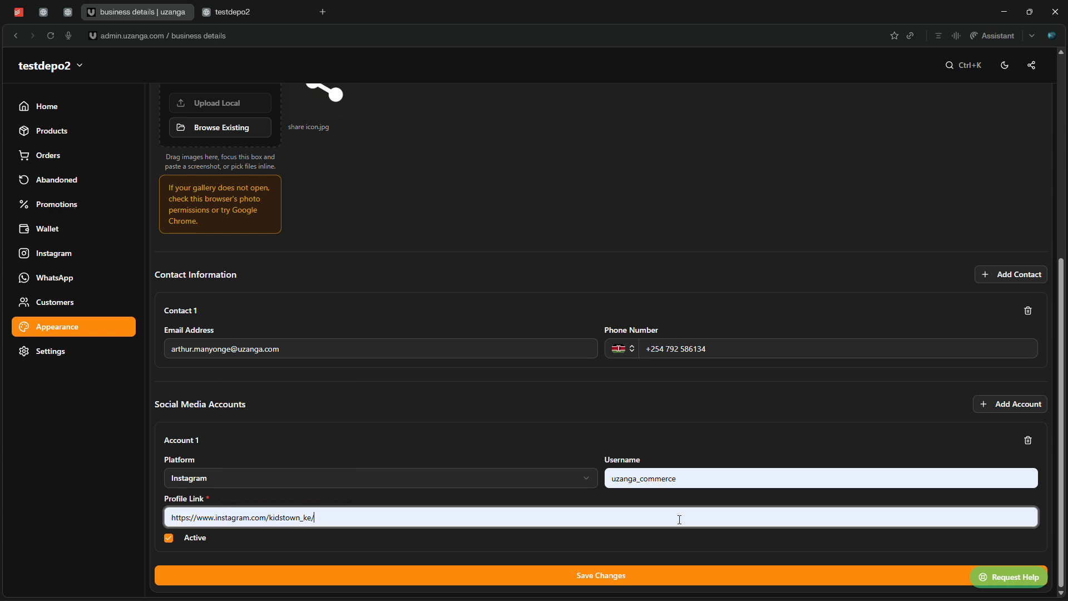
# Open the uzanga_commerce profile on Instagram in a new browser tab and copy its address
pyautogui.hotkey('ctrl', 't')
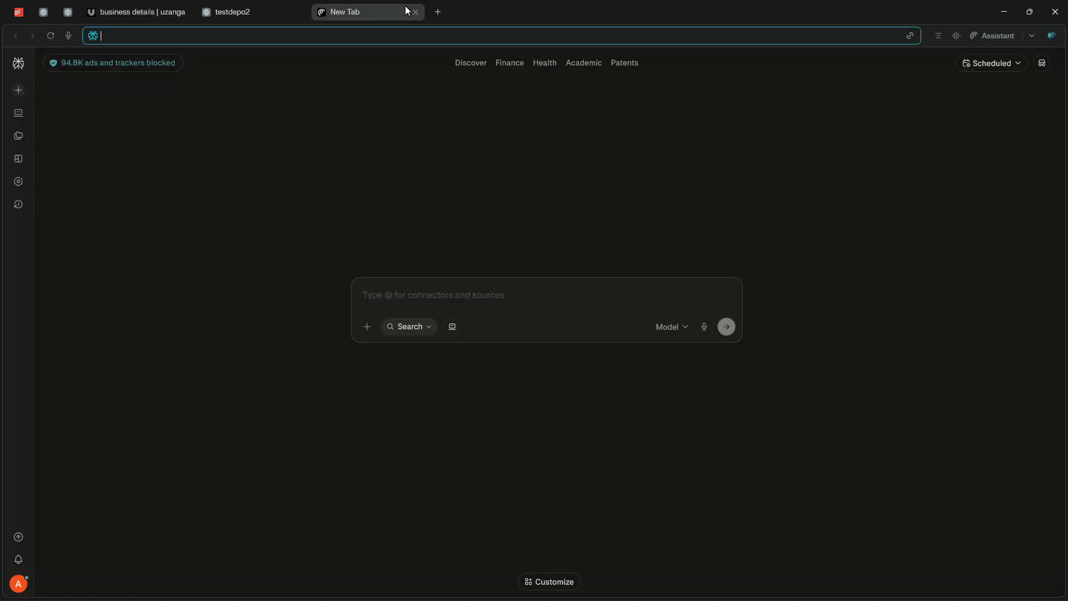
pyautogui.write('instag')
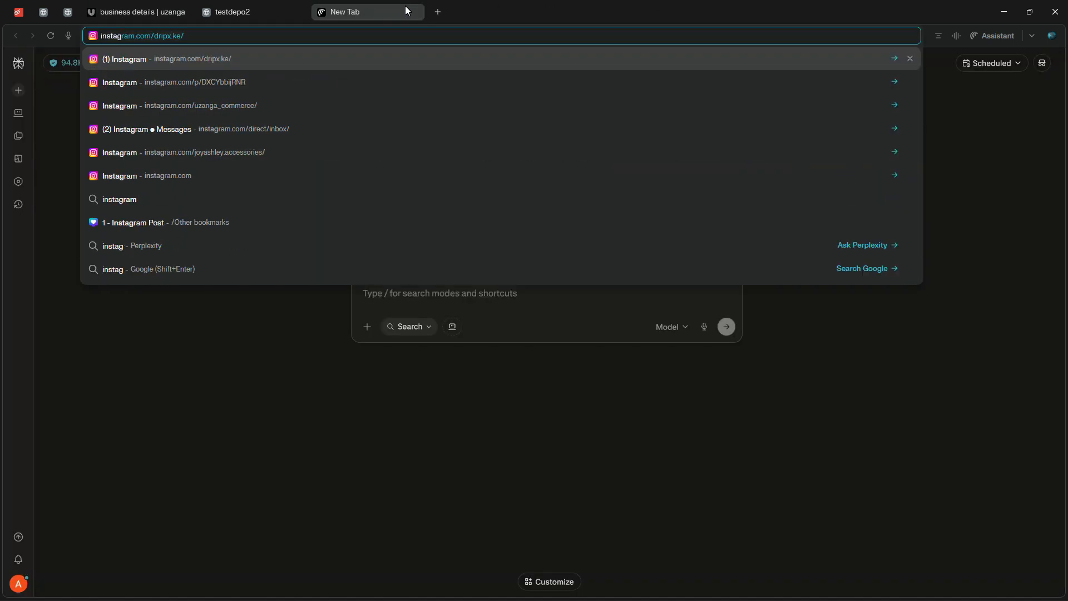
pyautogui.press('Return')
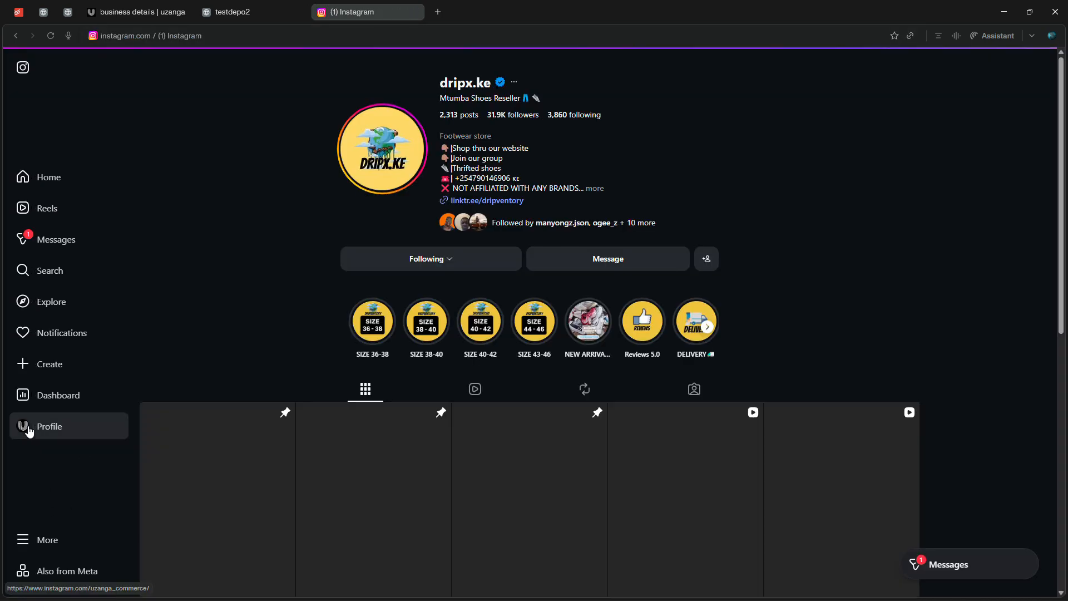
pyautogui.click(27, 430)
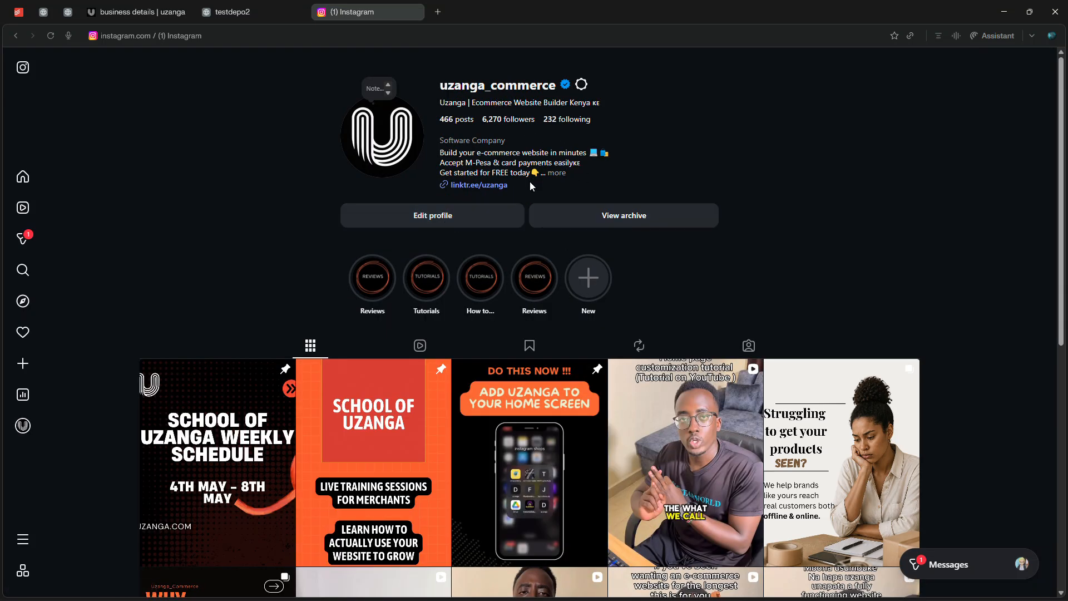
pyautogui.click(268, 38)
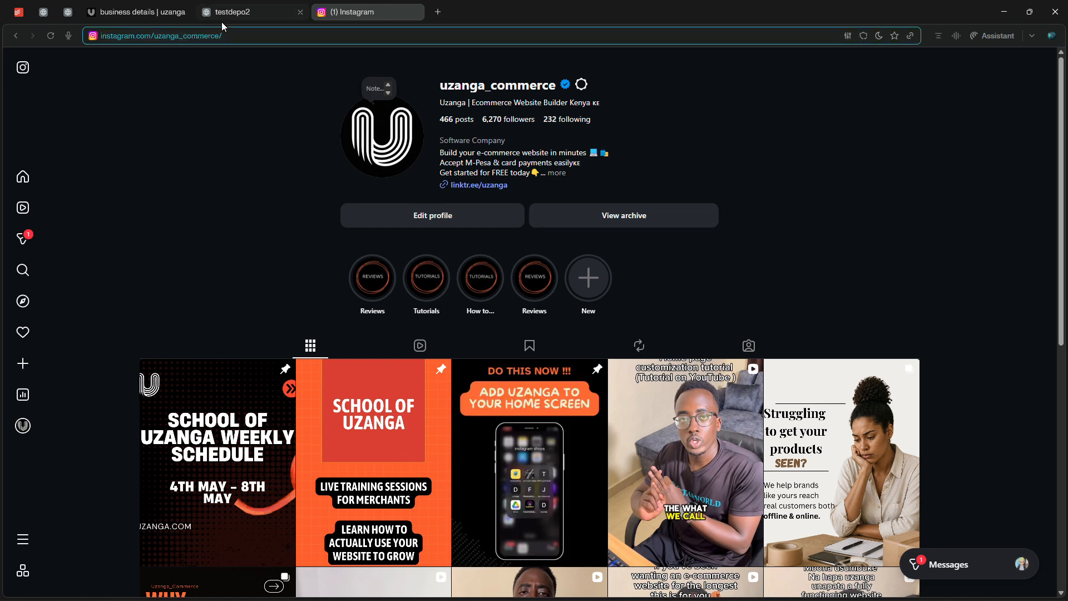
pyautogui.click(167, 12)
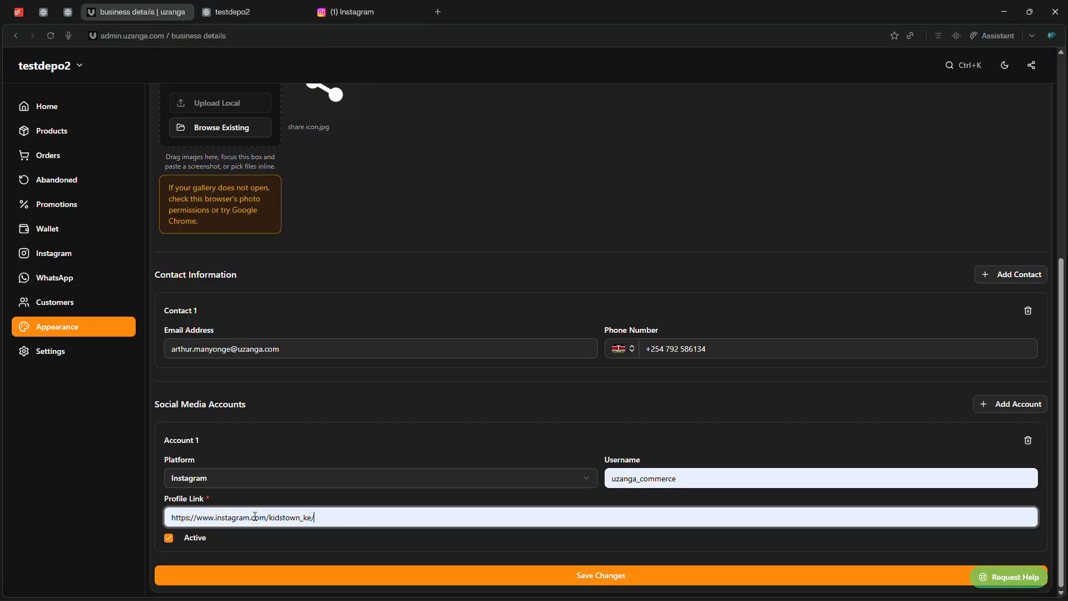
pyautogui.tripleClick(371, 518)
pyautogui.write('https://www.instagram.com/uzanga_commerce/')
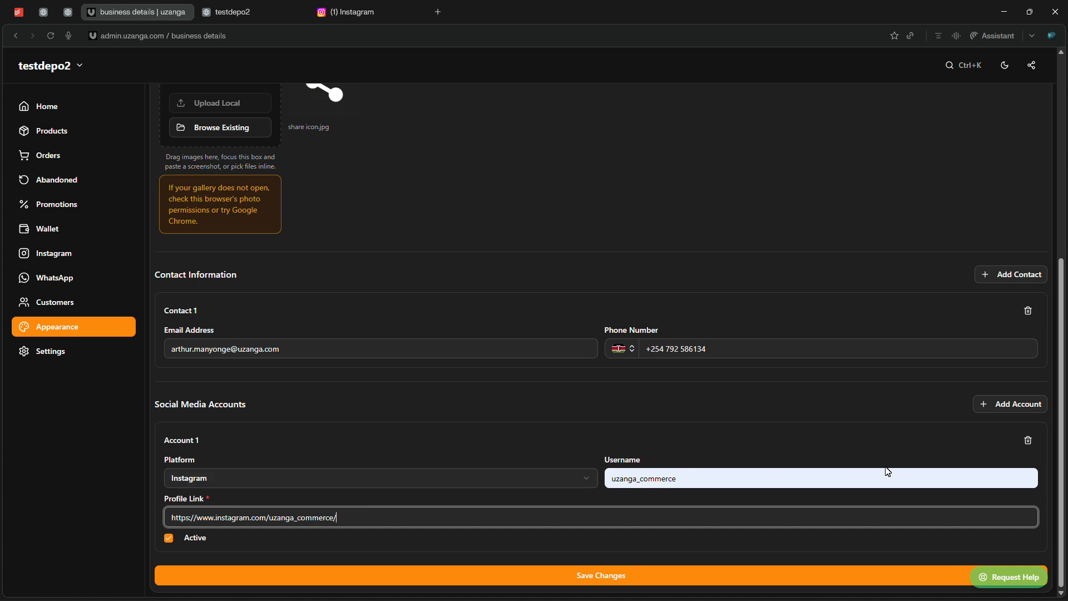
# Add a second social media account for Tiktok with the username uzangacommerce
pyautogui.click(993, 402)
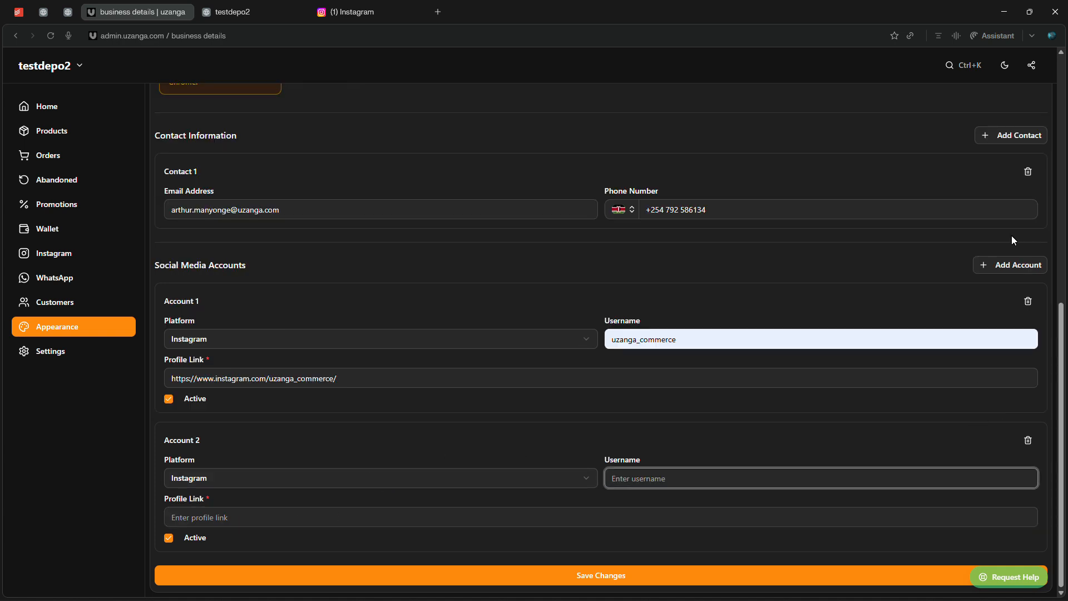
pyautogui.click(242, 476)
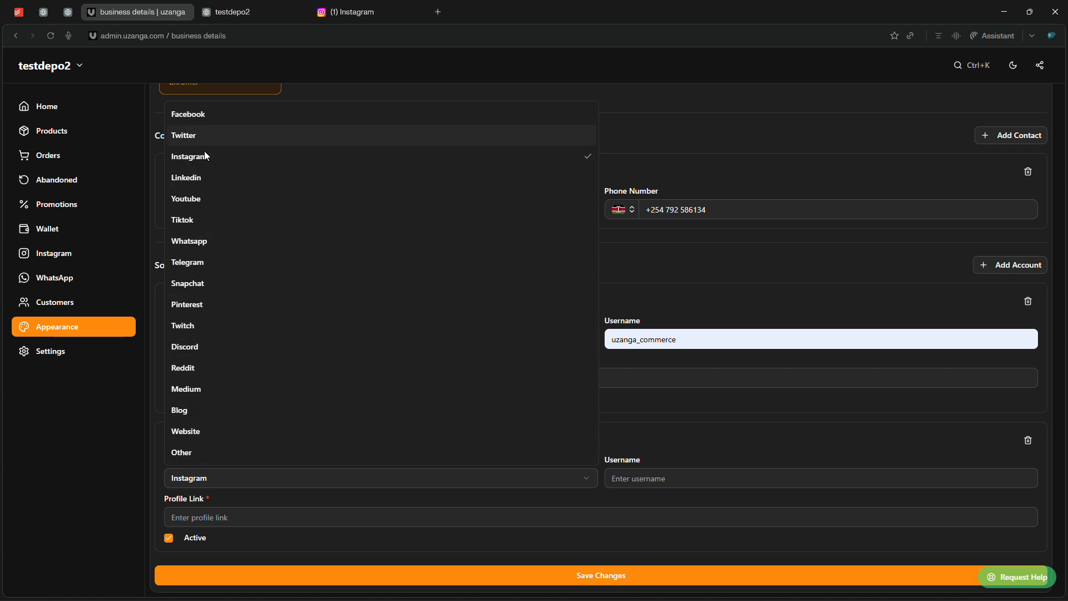
pyautogui.click(211, 218)
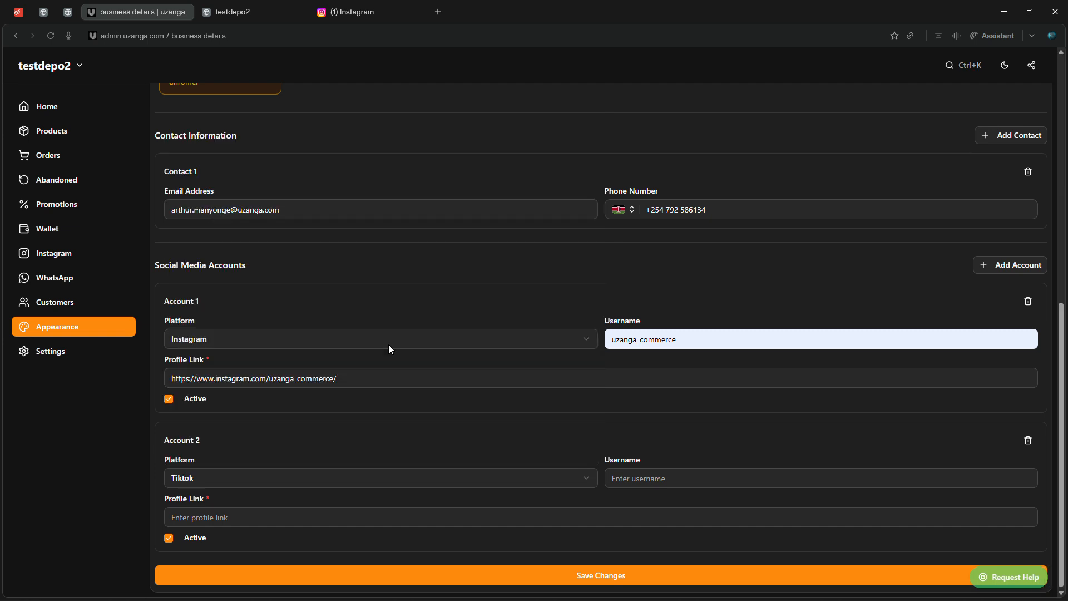
pyautogui.click(634, 480)
pyautogui.write('uzanga')
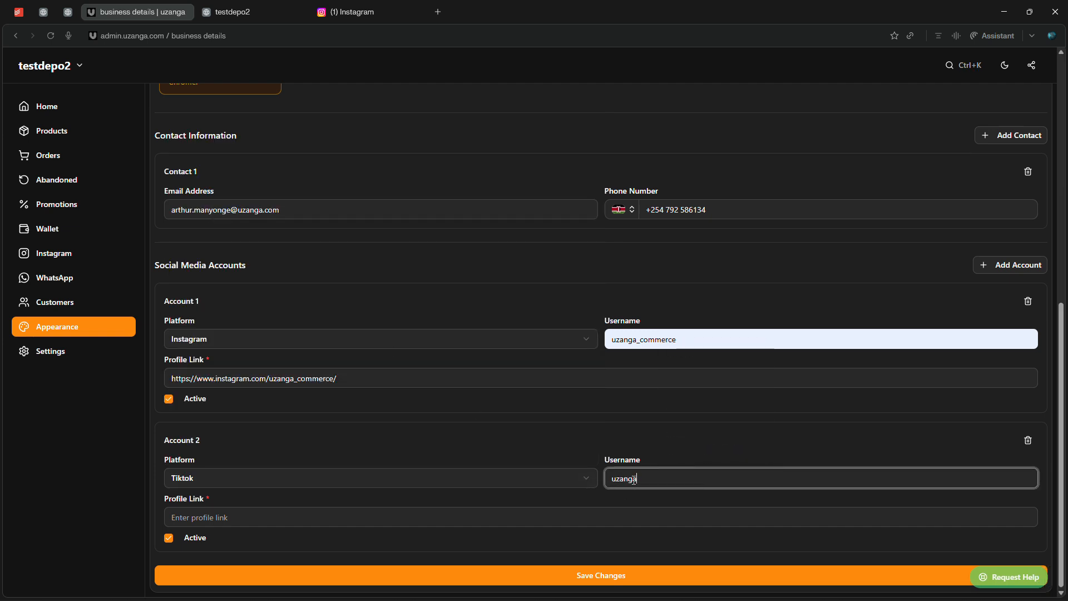
pyautogui.write('_commerce')
pyautogui.hotkey('ctrl', 't')
pyautogui.write('tikt')
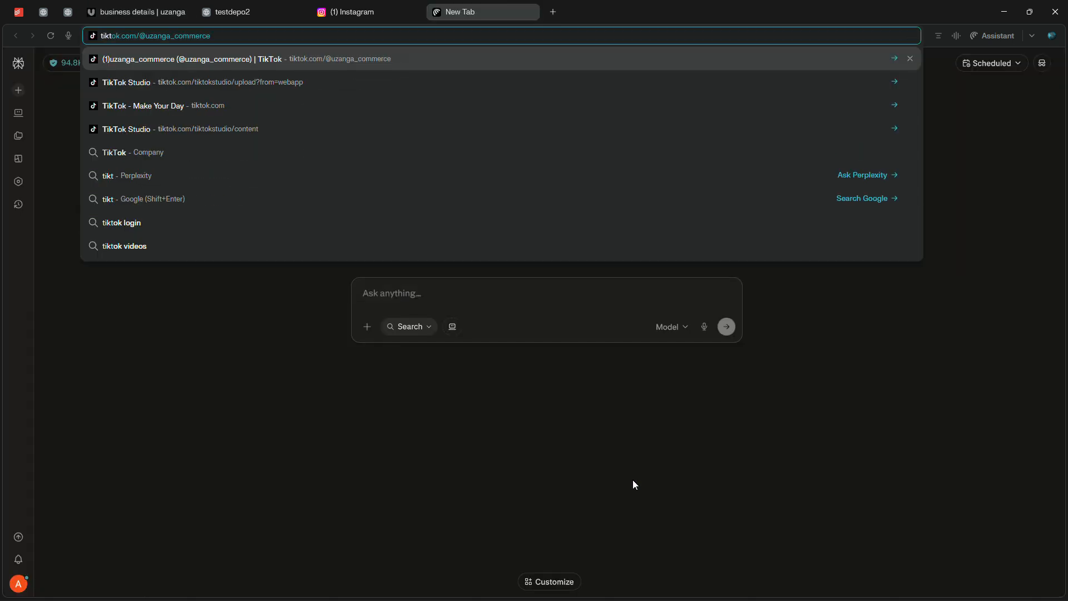
pyautogui.press('Return')
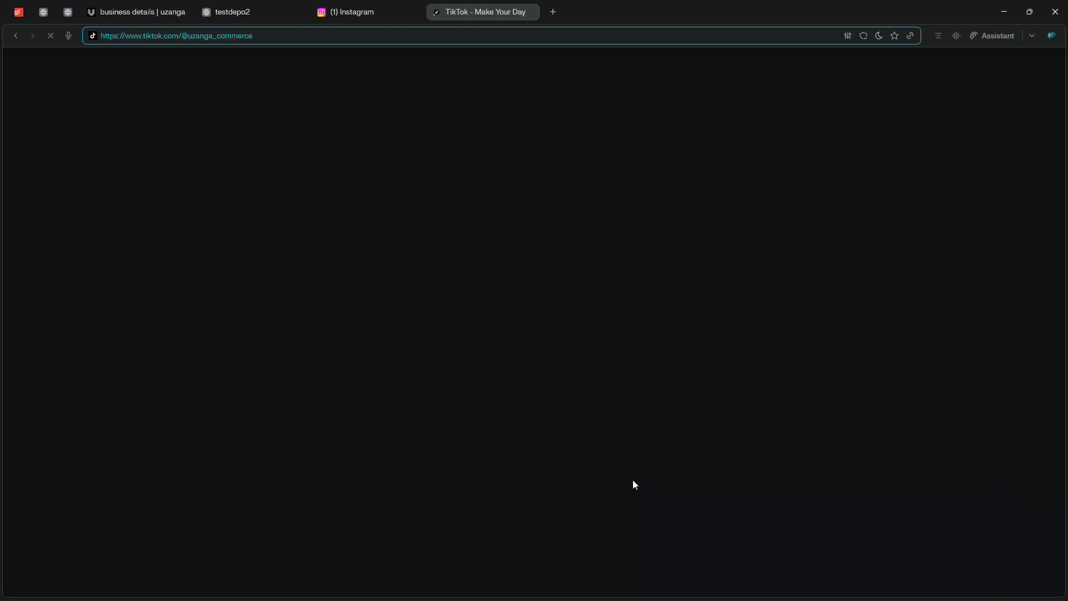
pyautogui.hotkey('ctrl', 'w')
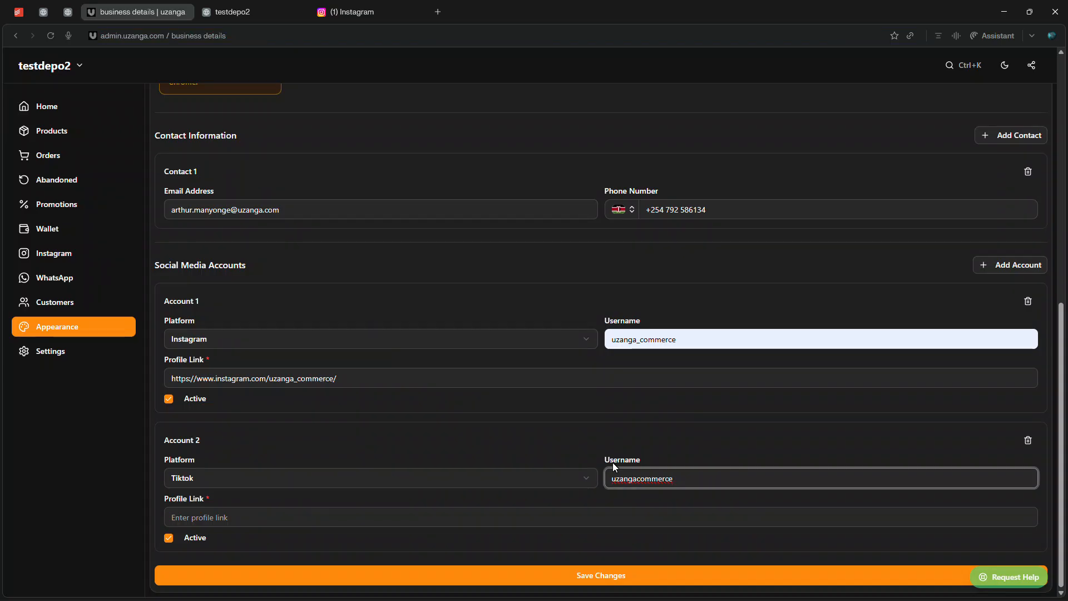
pyautogui.click(539, 514)
pyautogui.write('https://www.tiktok.com/@uzanga_commerce')
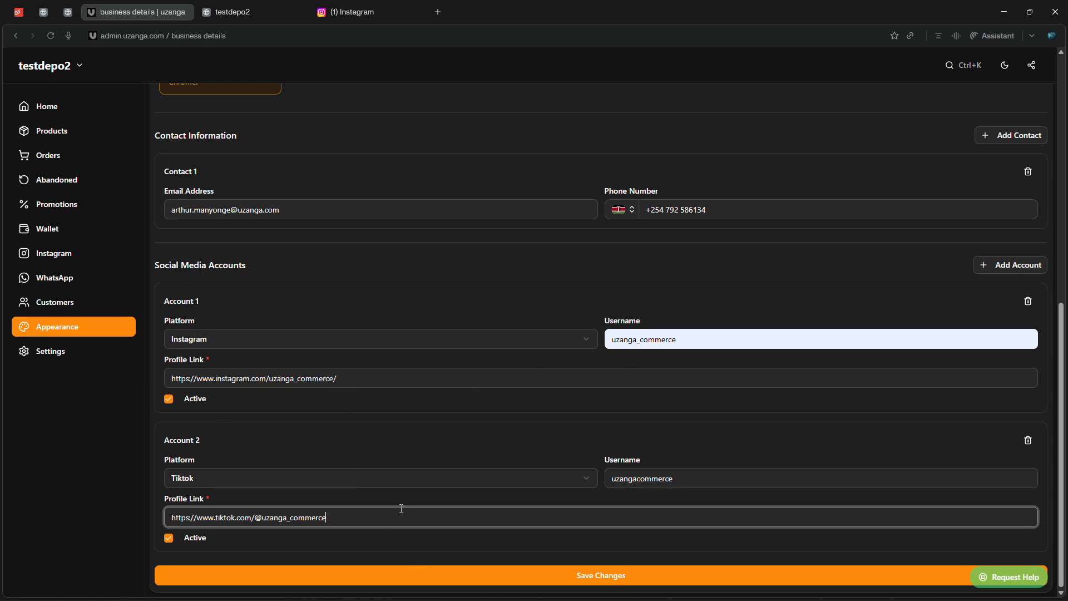
# Check the contact information and social media accounts, and save the business details
pyautogui.scroll(9, 400, 487)
pyautogui.scroll(-5, 400, 486)
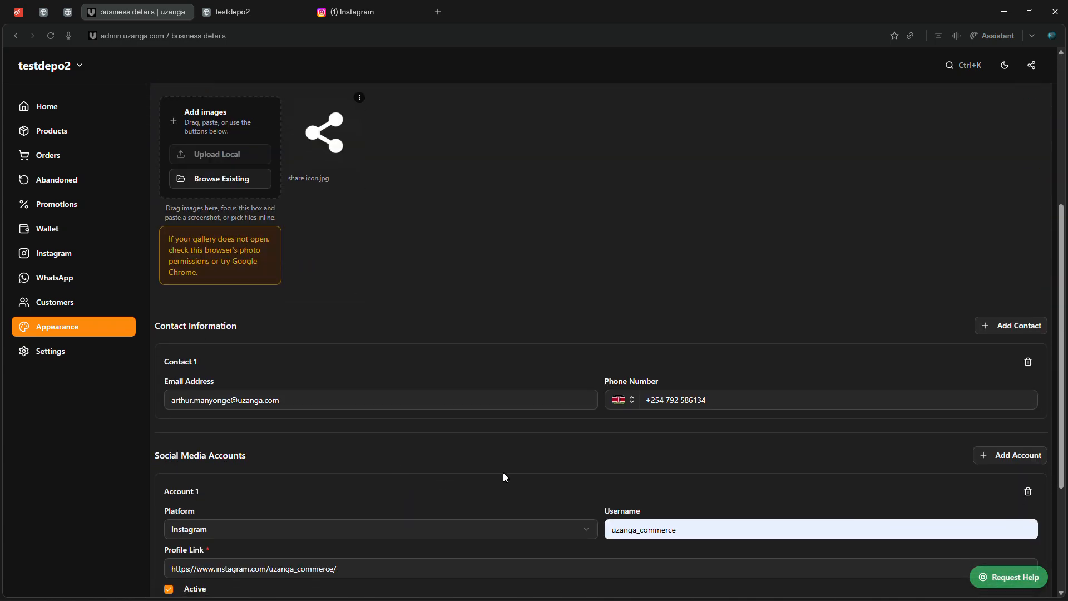
pyautogui.click(720, 393)
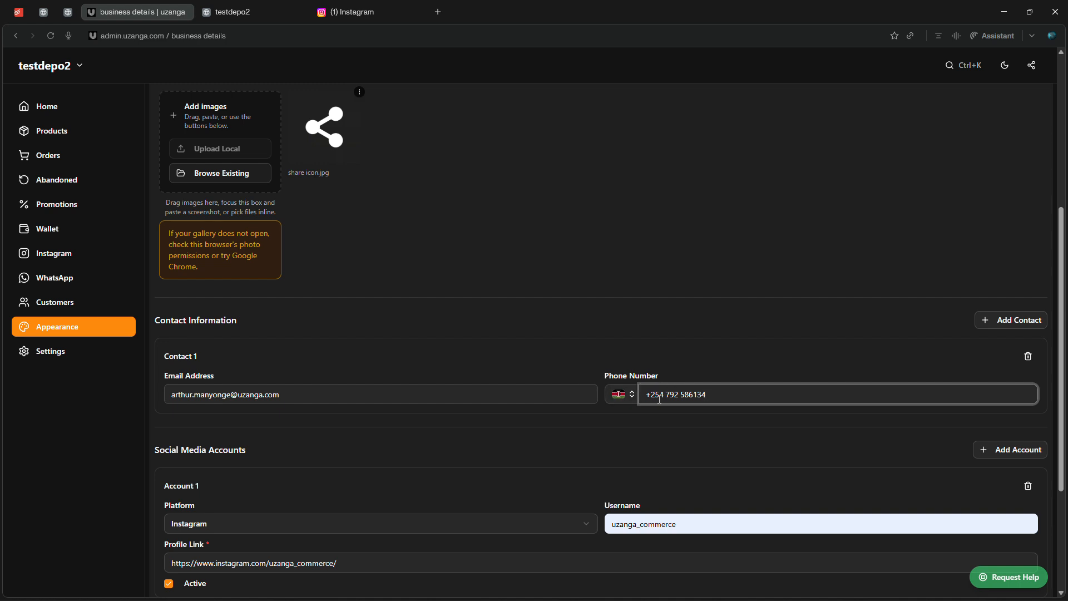
pyautogui.scroll(-3, 580, 469)
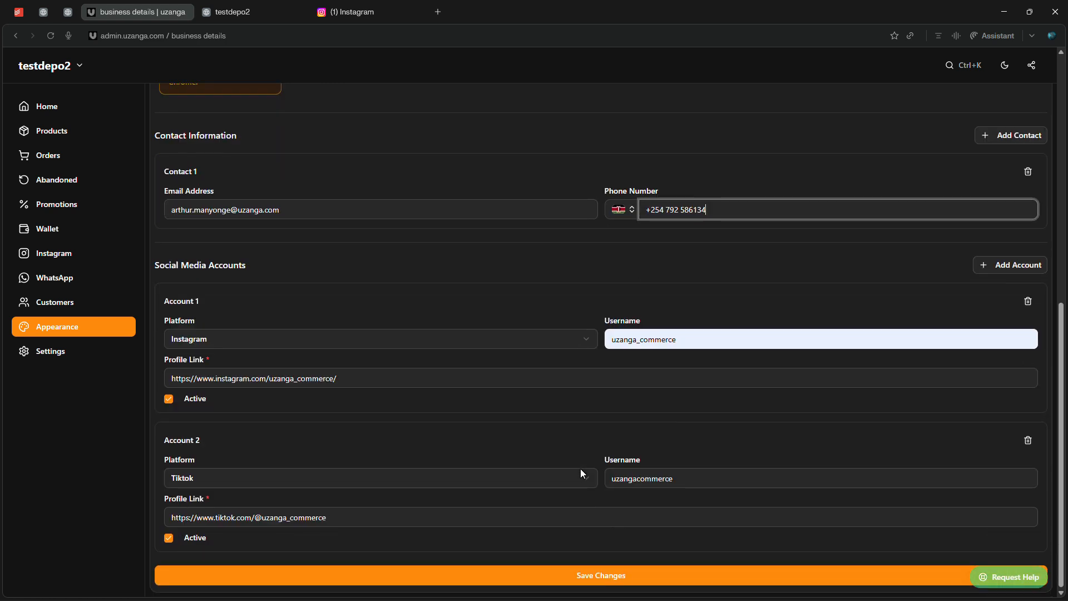
pyautogui.click(606, 577)
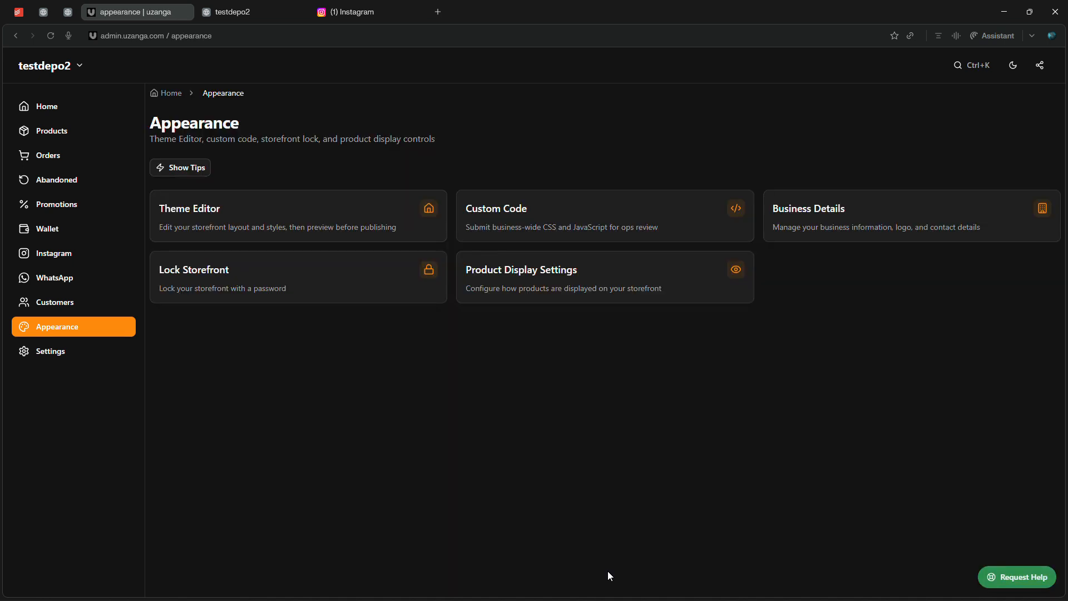
# Switch to the testdepo2 storefront, refresh it, look through its home page and open the Title product
pyautogui.click(230, 14)
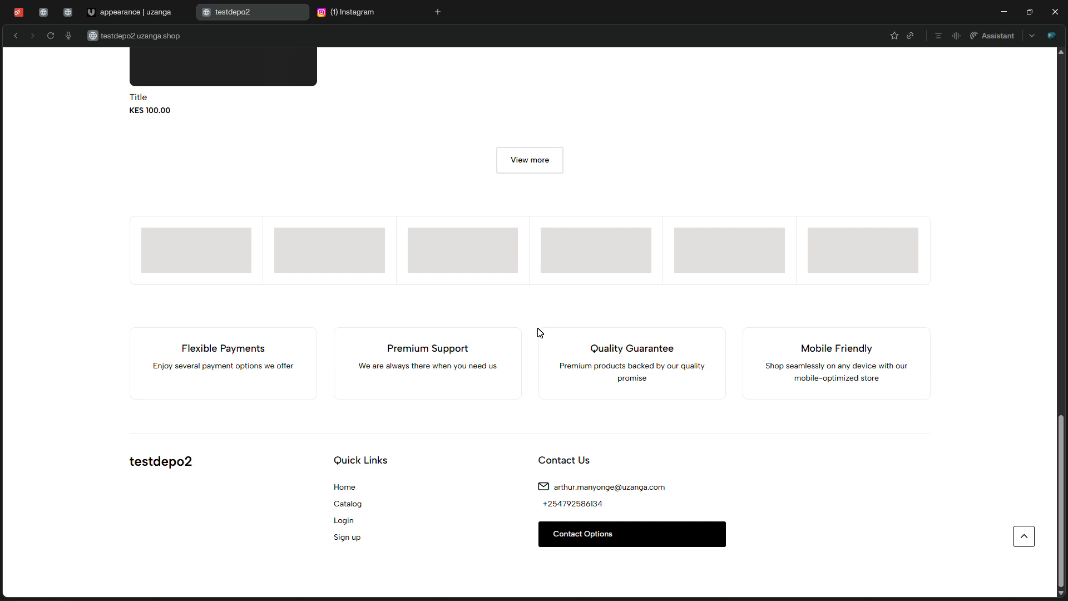
pyautogui.click(49, 39)
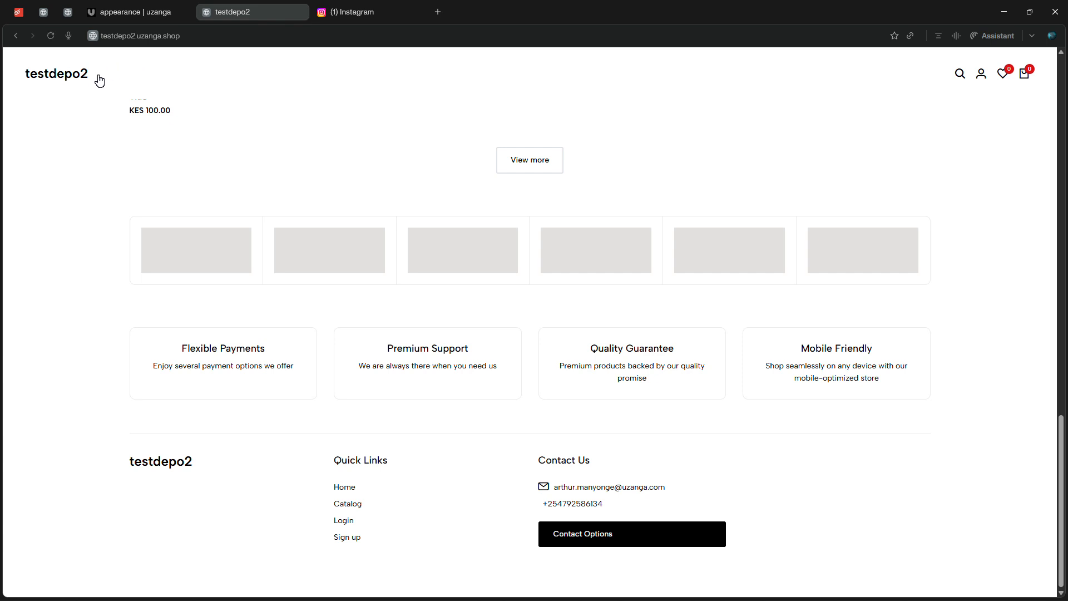
pyautogui.click(77, 75)
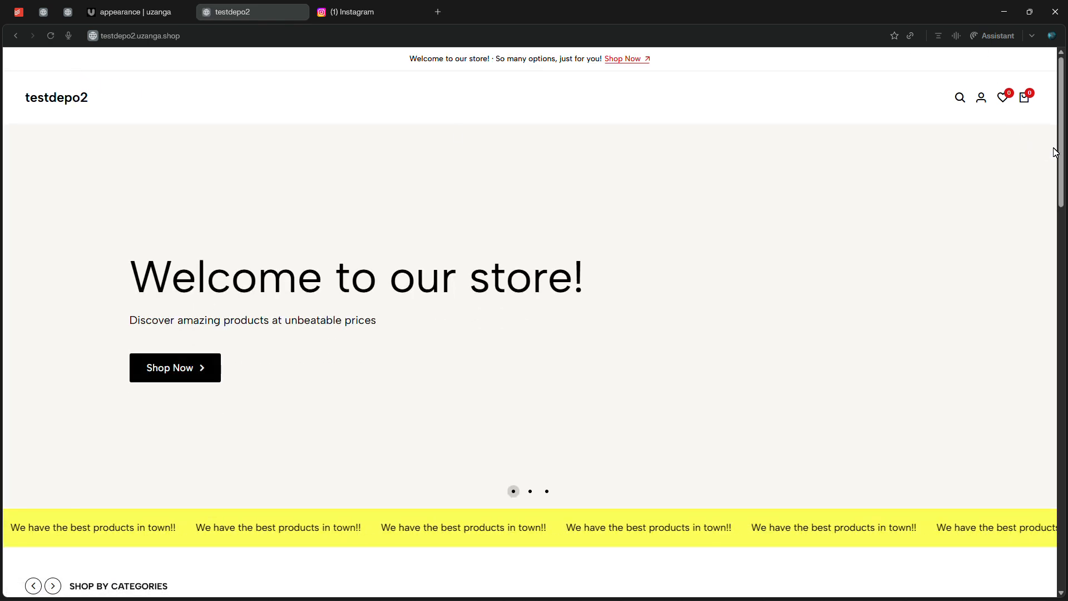
pyautogui.scroll(-12, 1050, 152)
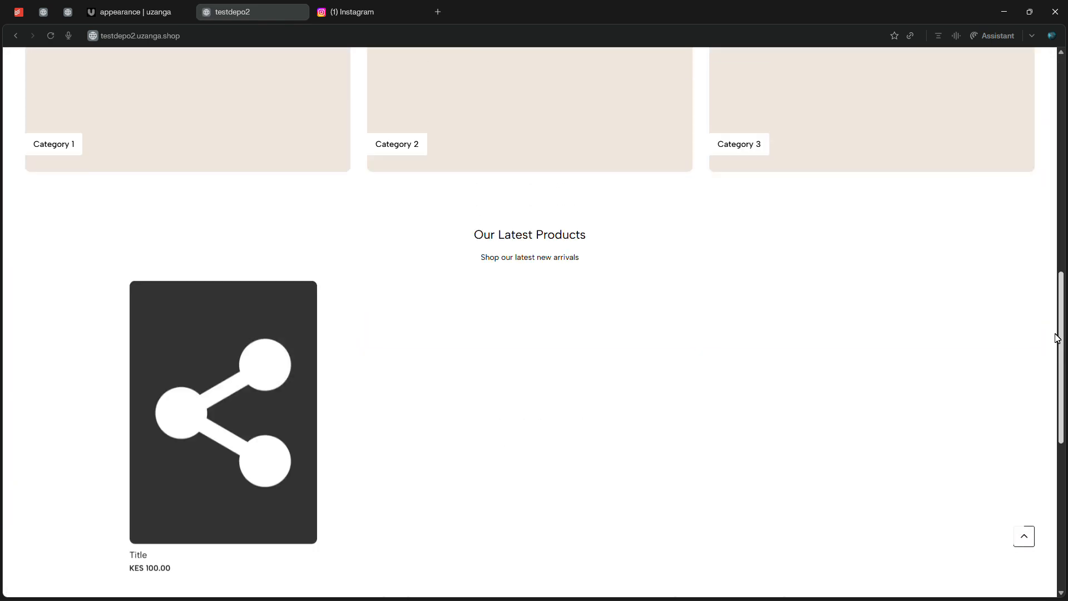
pyautogui.scroll(3, 401, 503)
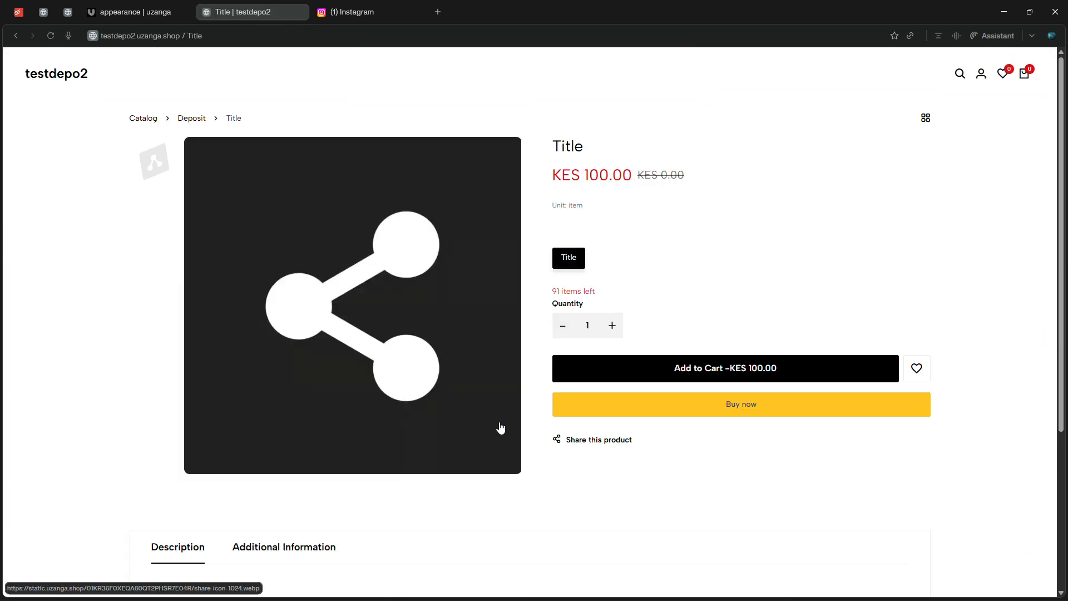
# Examine the Title product page and the catalog listing down to their footers for the updated business details
pyautogui.scroll(-2, 408, 438)
pyautogui.scroll(-2, 529, 322)
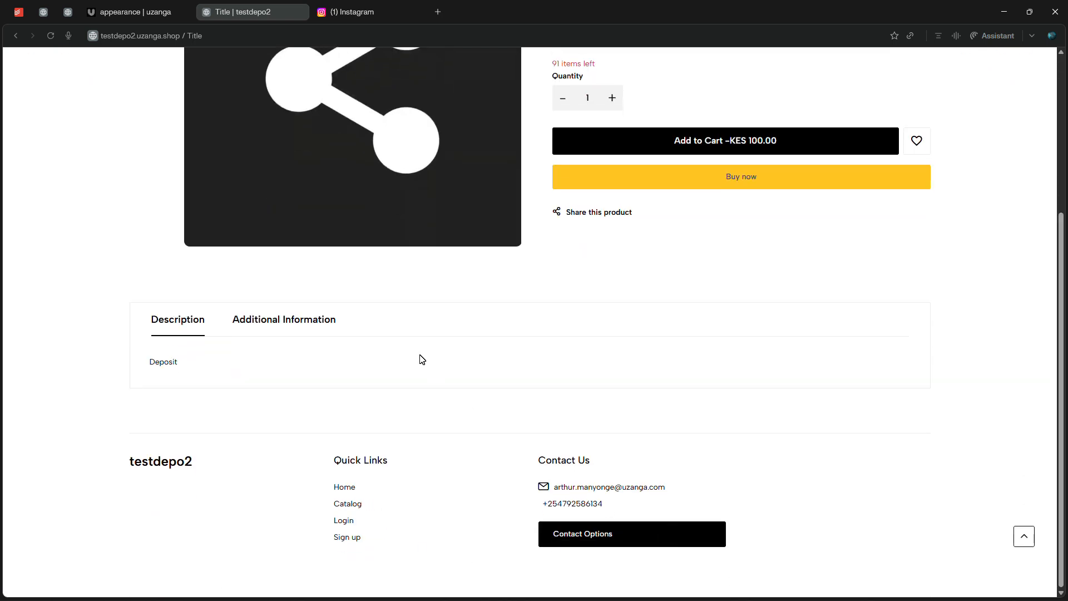
pyautogui.moveTo(1060, 259); pyautogui.dragTo(1060, 100)
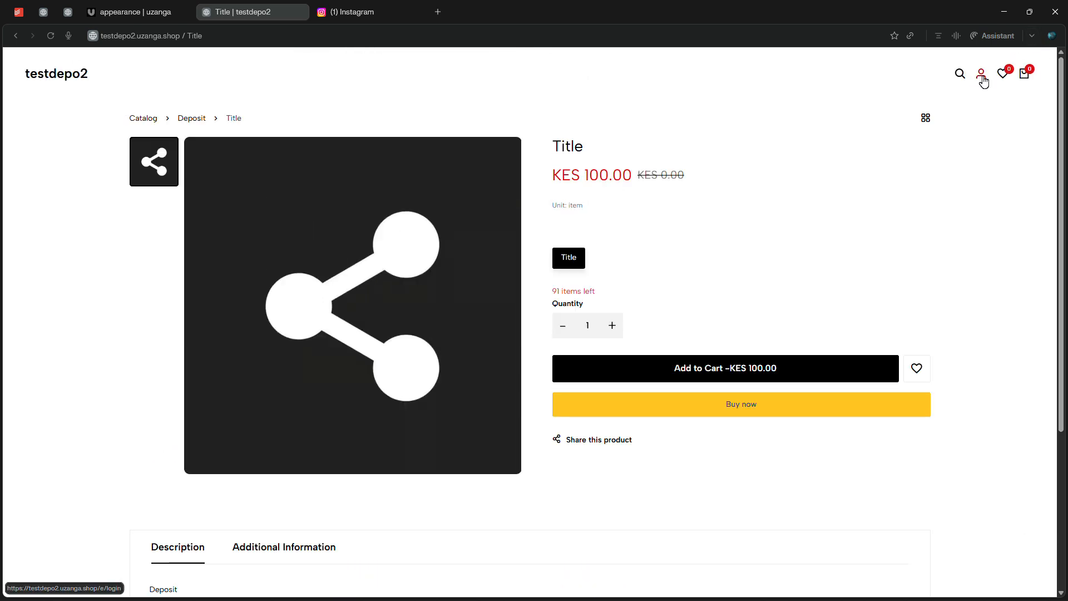
pyautogui.click(146, 120)
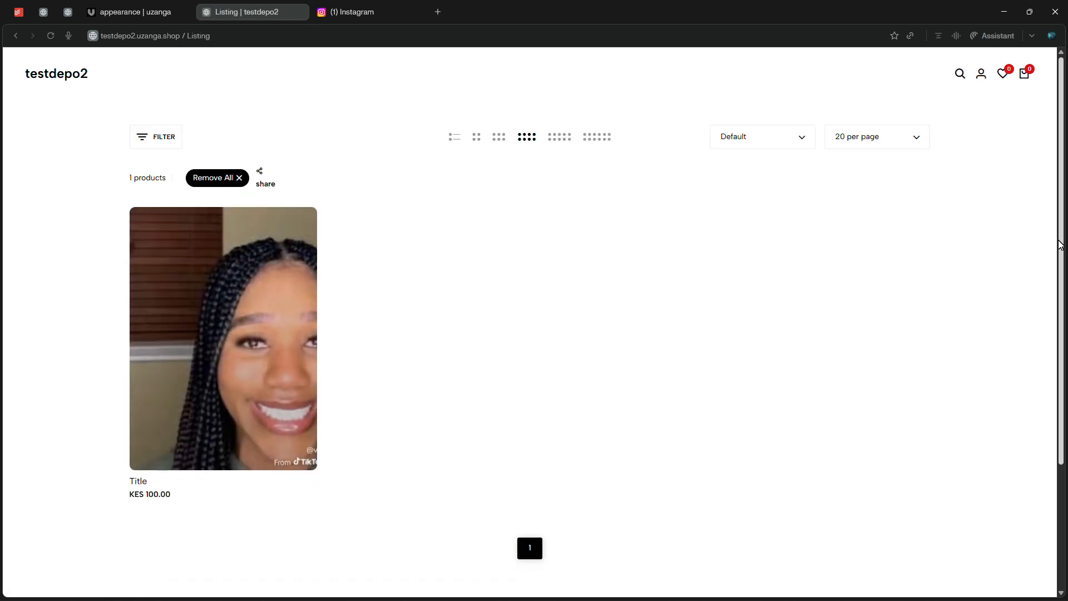
pyautogui.moveTo(1061, 240); pyautogui.dragTo(1065, 435)
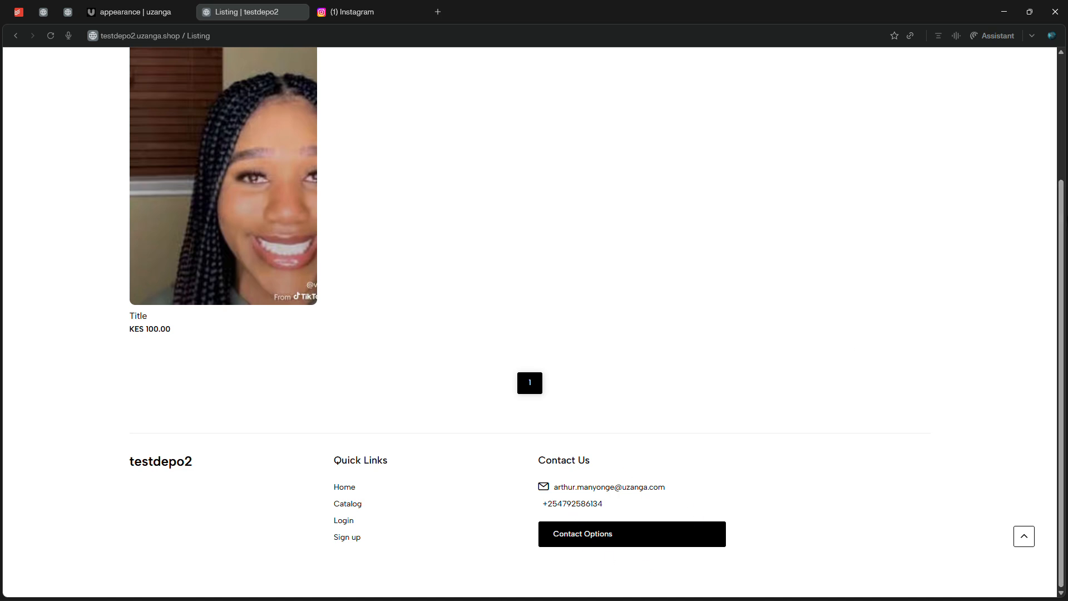
pyautogui.moveTo(1063, 219); pyautogui.dragTo(1064, 85)
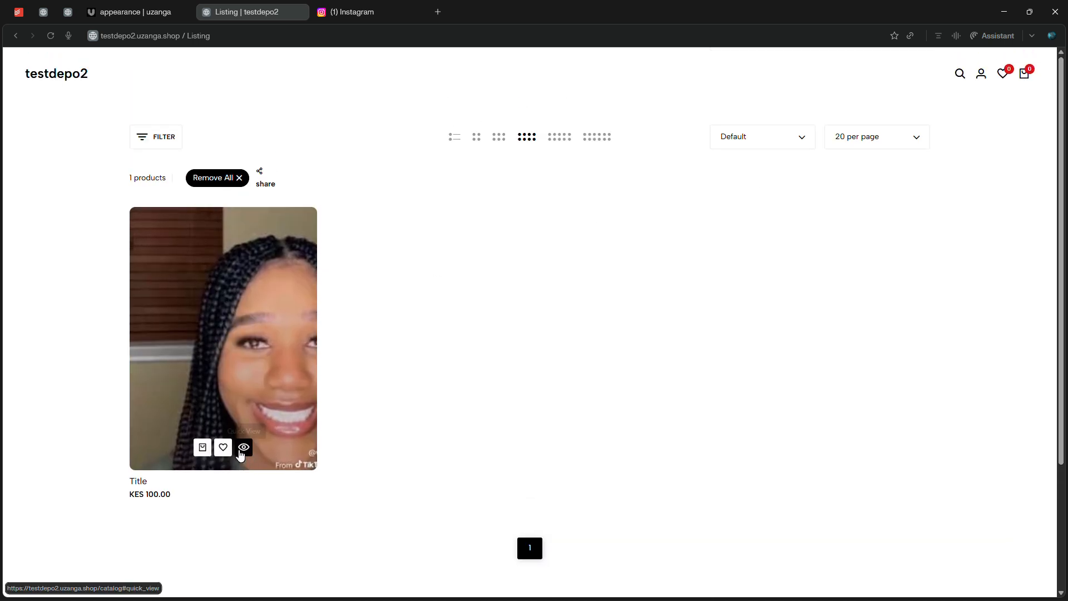
# Open the quick view of the Title product in the catalog, add one item to the cart and go to the cart
pyautogui.click(242, 454)
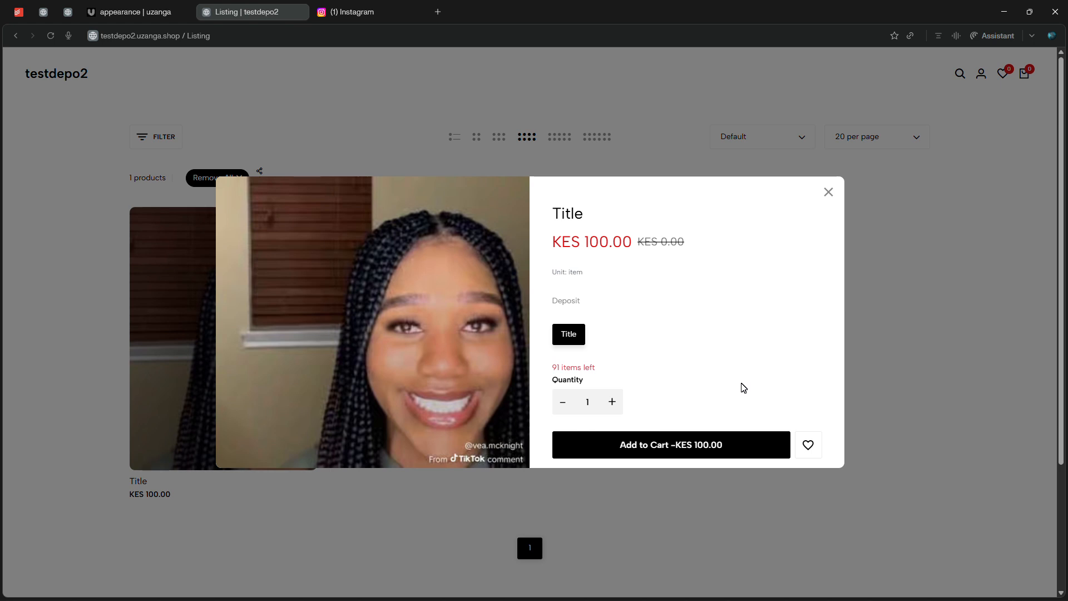
pyautogui.scroll(-2, 744, 387)
pyautogui.click(706, 362)
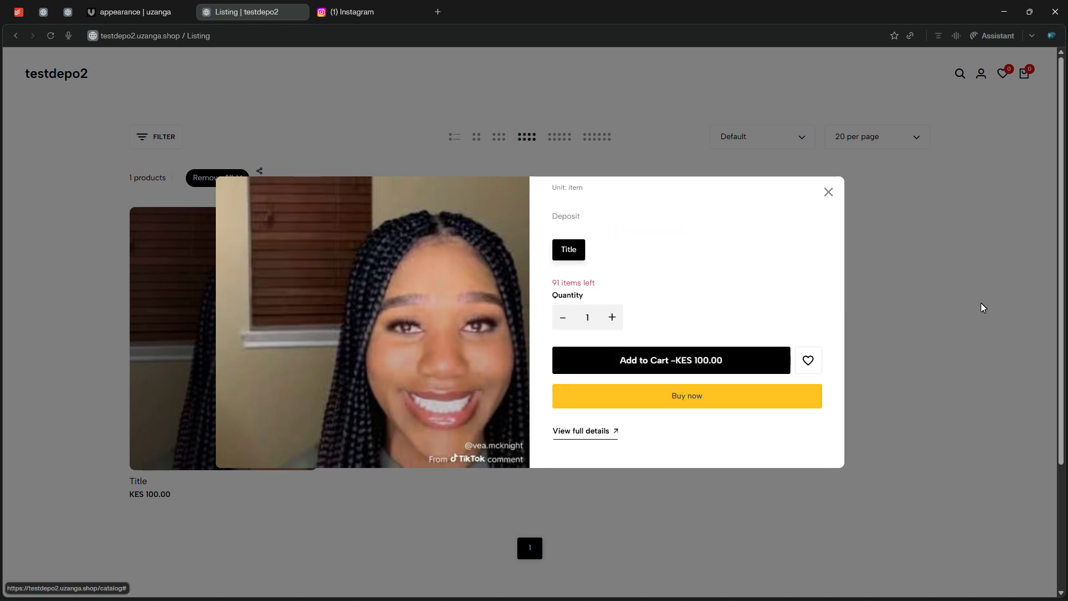
pyautogui.click(849, 573)
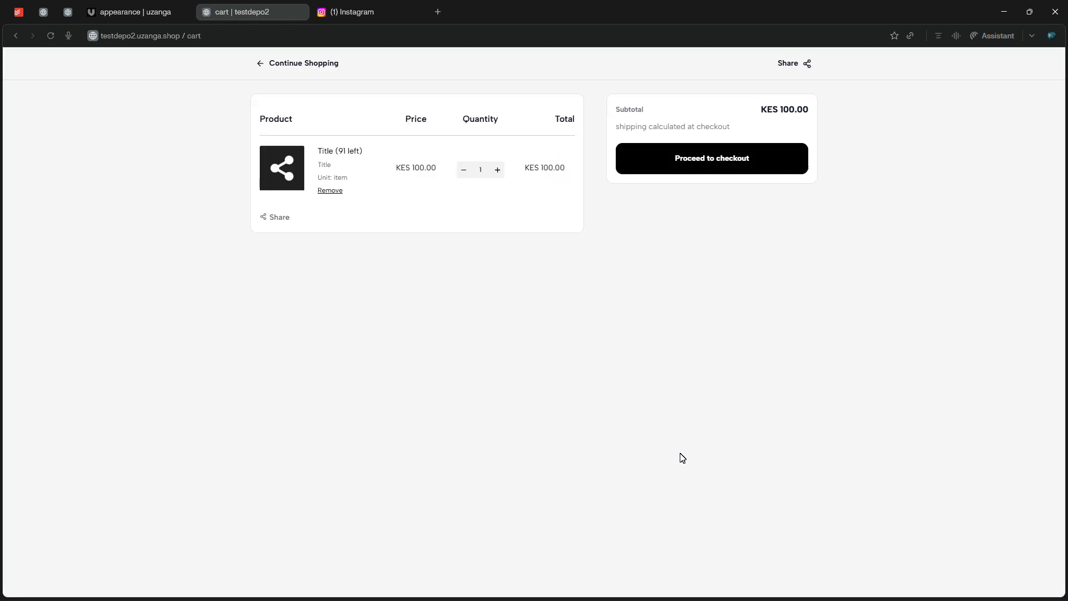
# Return to the catalog listing, check the footer's logo and social media links, and view the uzanga_commerce Instagram profile
pyautogui.click(301, 72)
pyautogui.scroll(-3, 498, 449)
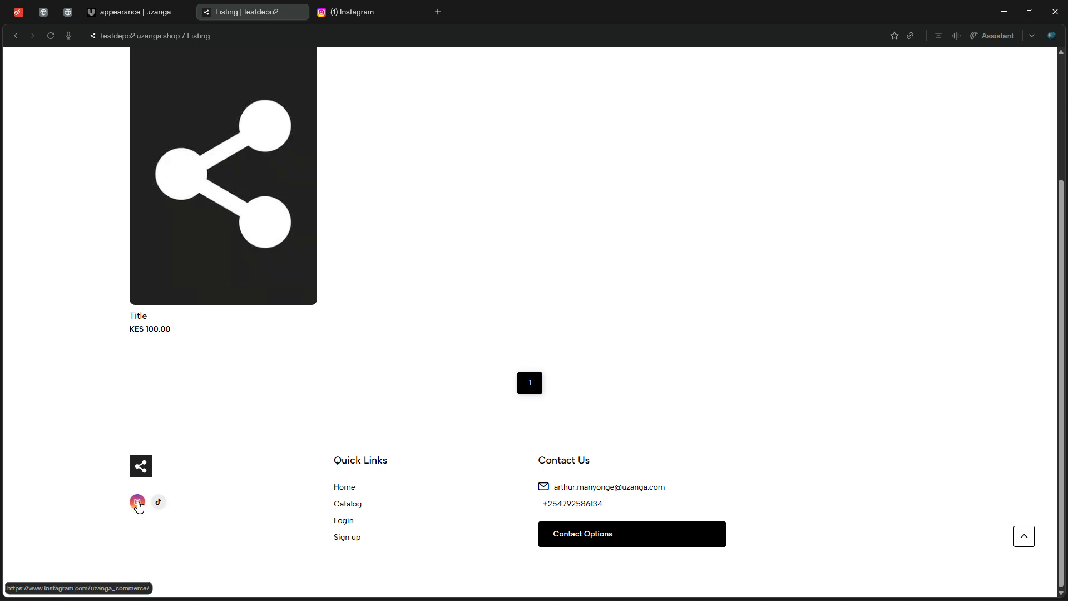
pyautogui.click(159, 11)
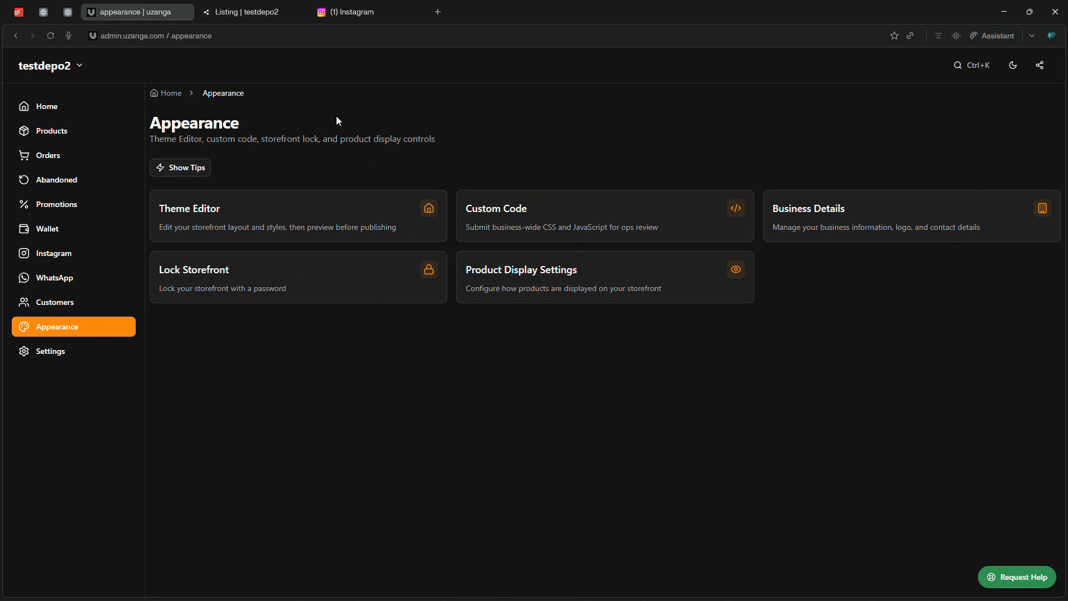
pyautogui.click(236, 6)
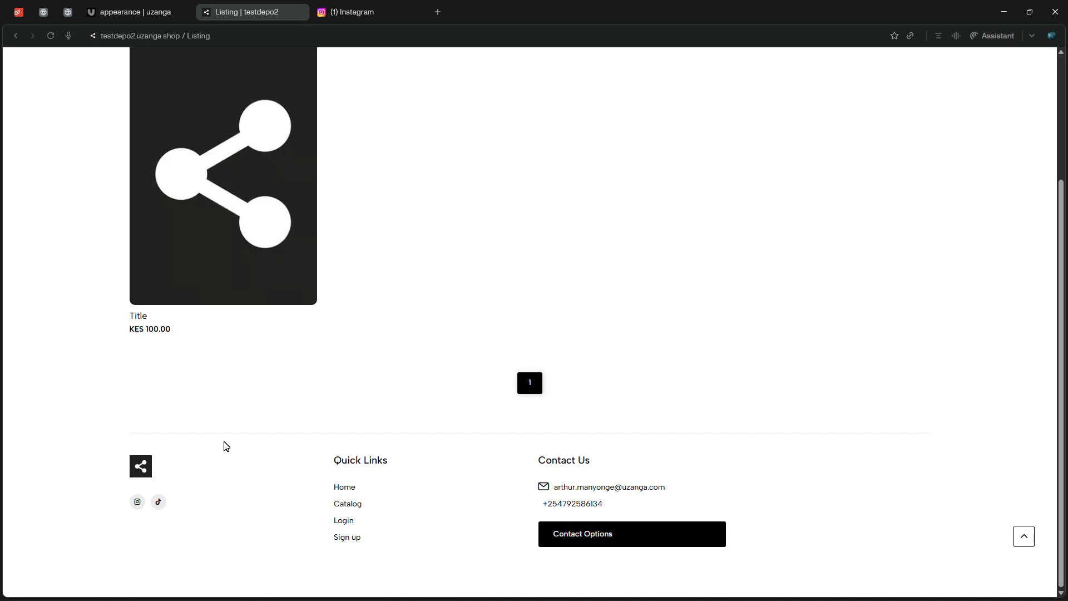
pyautogui.click(399, 11)
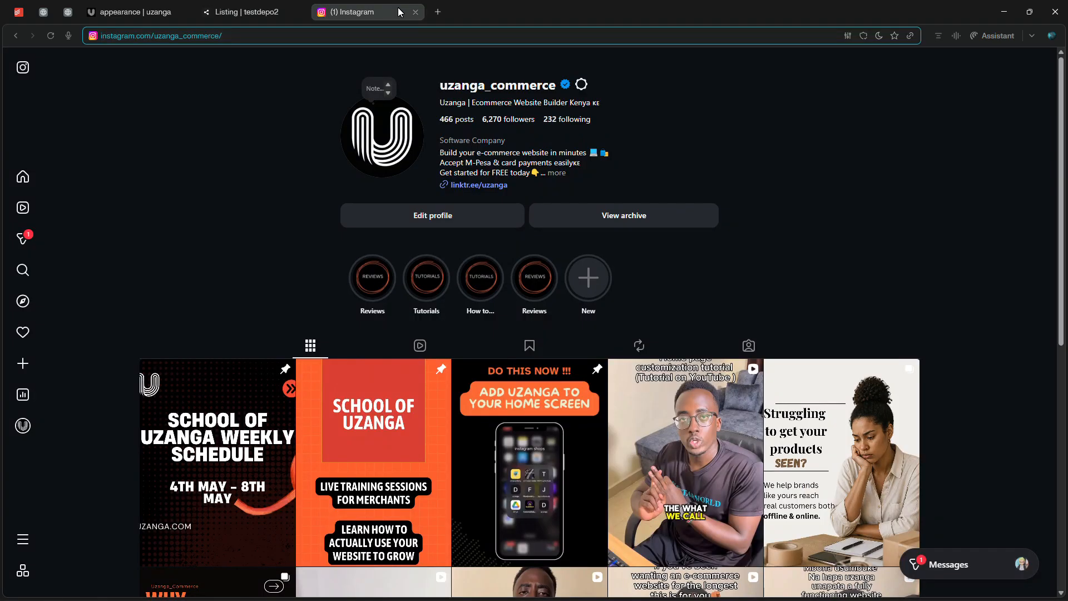